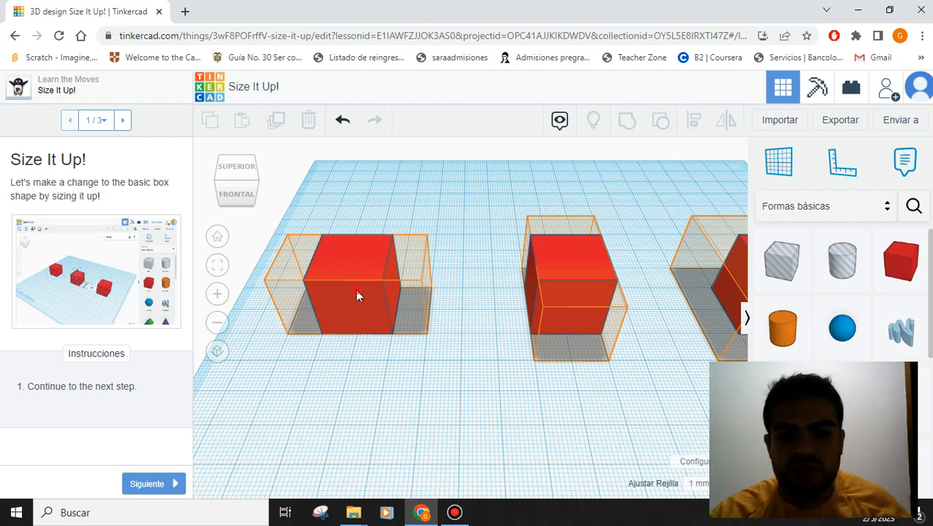
# - Stretch the left red cube from 20 x 20 into a 30 x 19 box
pyautogui.click(354, 293)
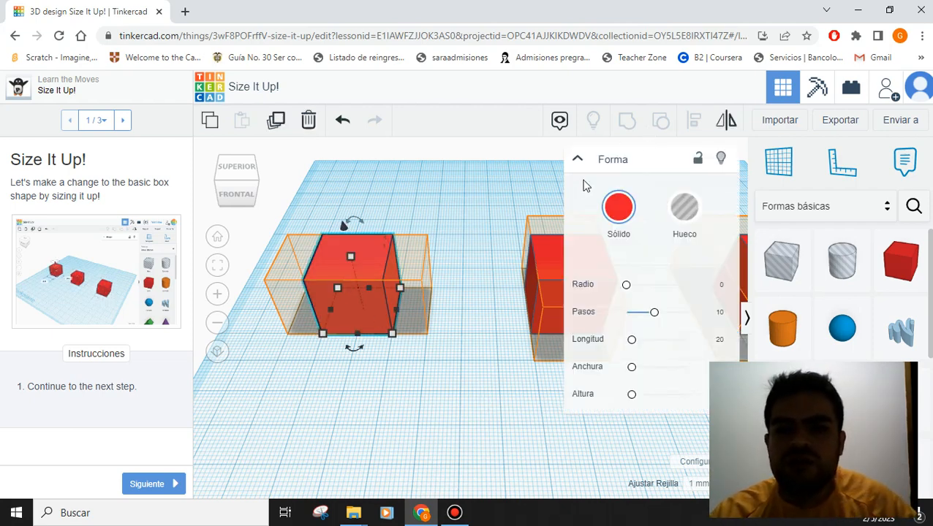
pyautogui.click(577, 158)
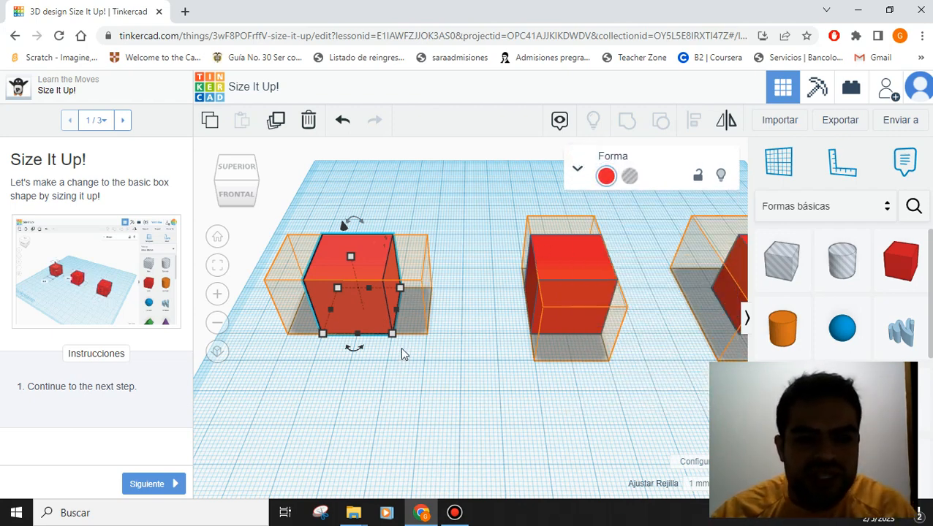
pyautogui.scroll(2, 400, 353)
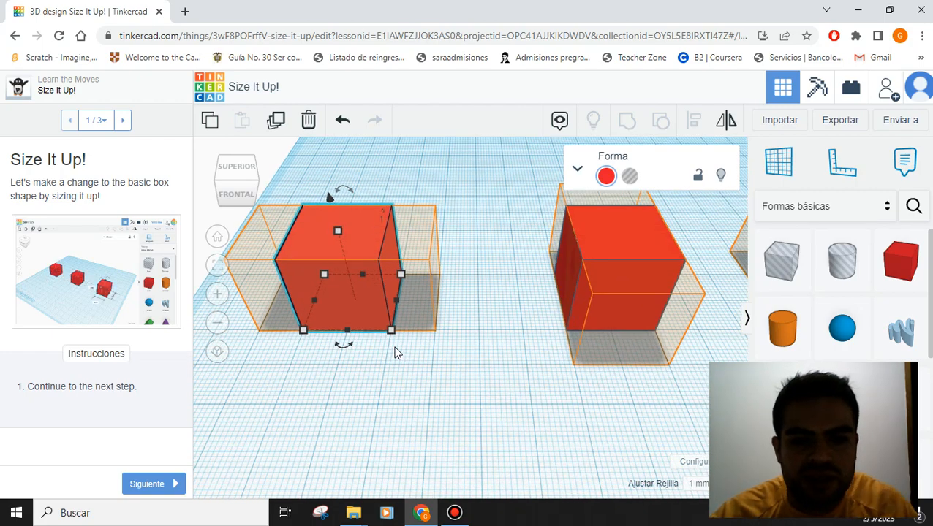
pyautogui.moveTo(391, 331)
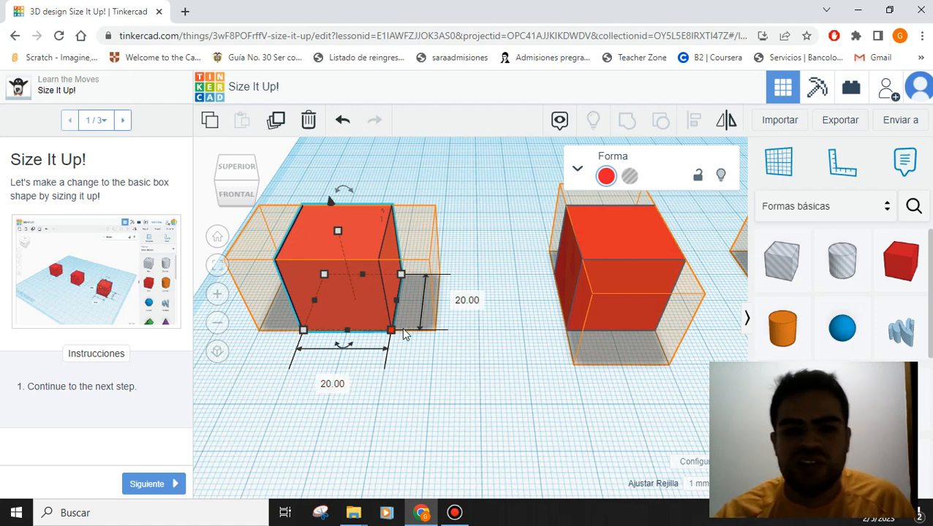
pyautogui.moveTo(391, 333); pyautogui.dragTo(438, 330)
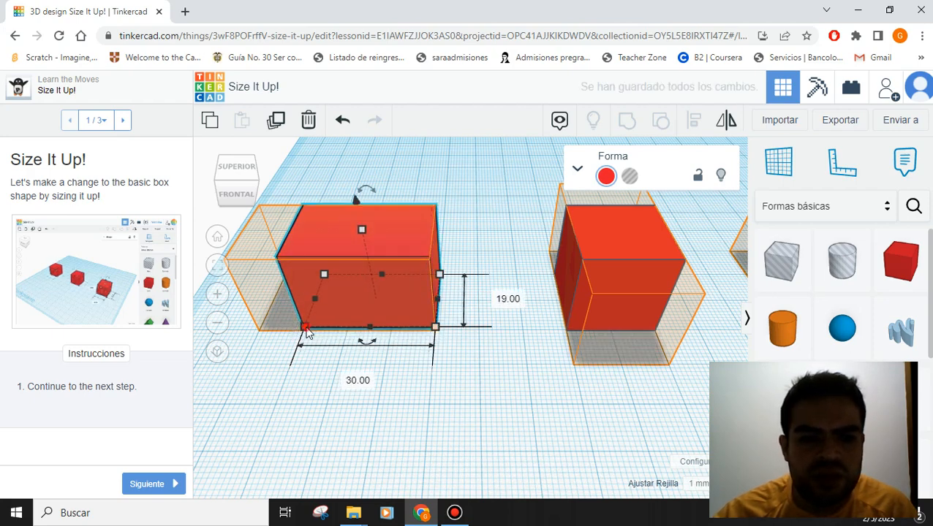
pyautogui.moveTo(309, 333); pyautogui.dragTo(261, 331)
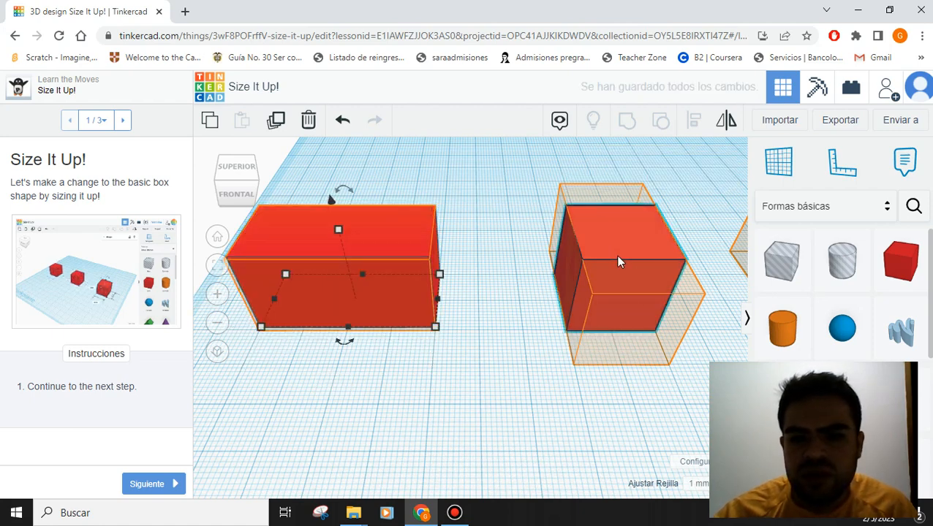
# - Stretch the middle red cube lengthwise into a 20 x 39 block
pyautogui.click(618, 262)
pyautogui.moveTo(666, 417); pyautogui.dragTo(412, 348, button='middle')
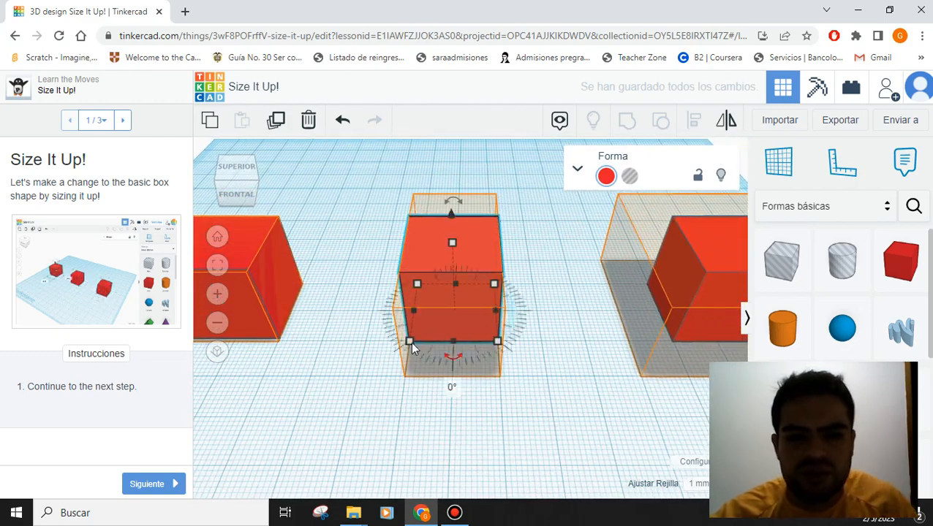
pyautogui.moveTo(410, 342); pyautogui.dragTo(406, 377)
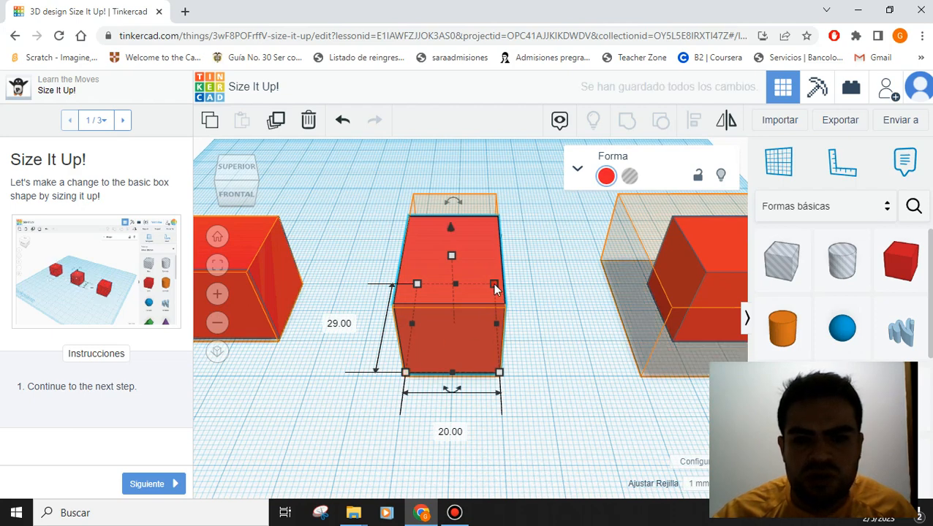
pyautogui.moveTo(494, 286); pyautogui.dragTo(491, 260)
pyautogui.moveTo(598, 405); pyautogui.dragTo(444, 414, button='right')
pyautogui.moveTo(582, 418); pyautogui.dragTo(518, 293, button='right')
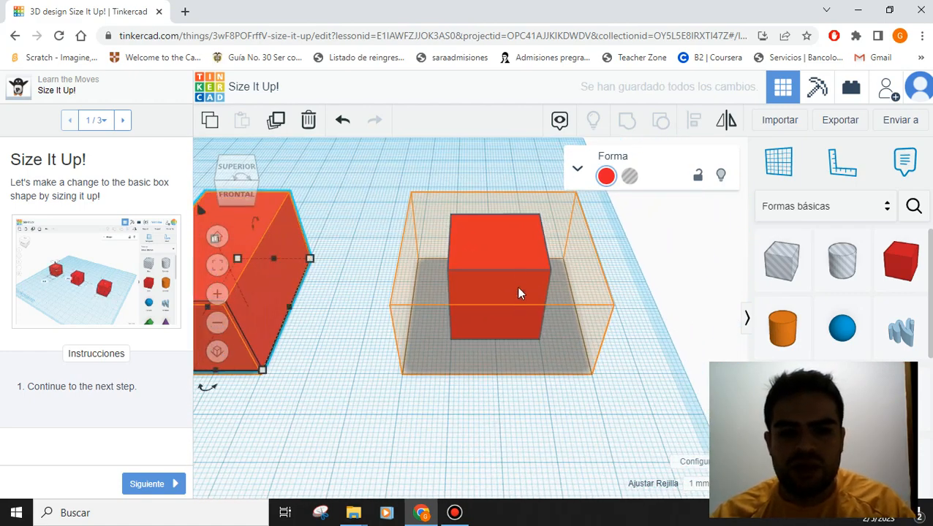
# - Enlarge the right red cube's footprint to 39 x 40
pyautogui.click(514, 271)
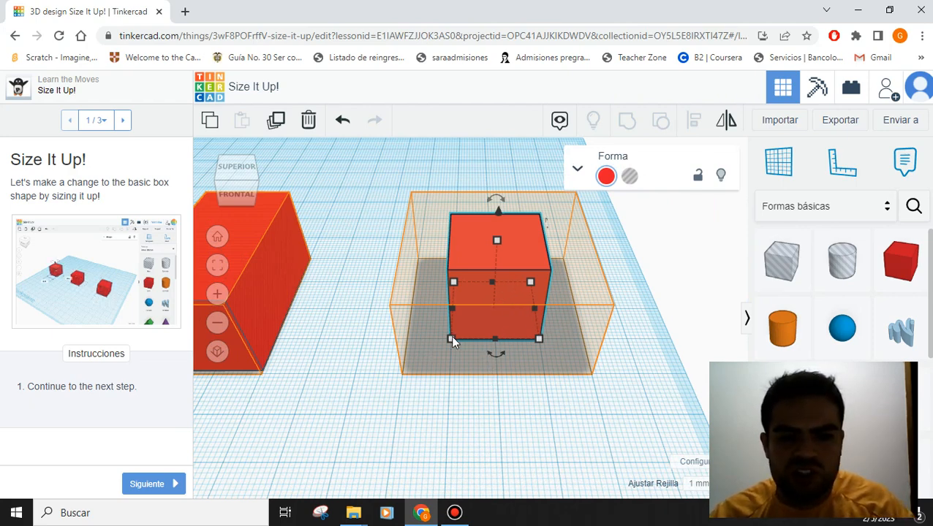
pyautogui.moveTo(450, 339)
pyautogui.mouseDown()
pyautogui.moveTo(414, 381)
pyautogui.moveTo(445, 344)
pyautogui.moveTo(497, 322)
pyautogui.moveTo(441, 339)
pyautogui.moveTo(441, 349)
pyautogui.moveTo(453, 338)
pyautogui.mouseUp()
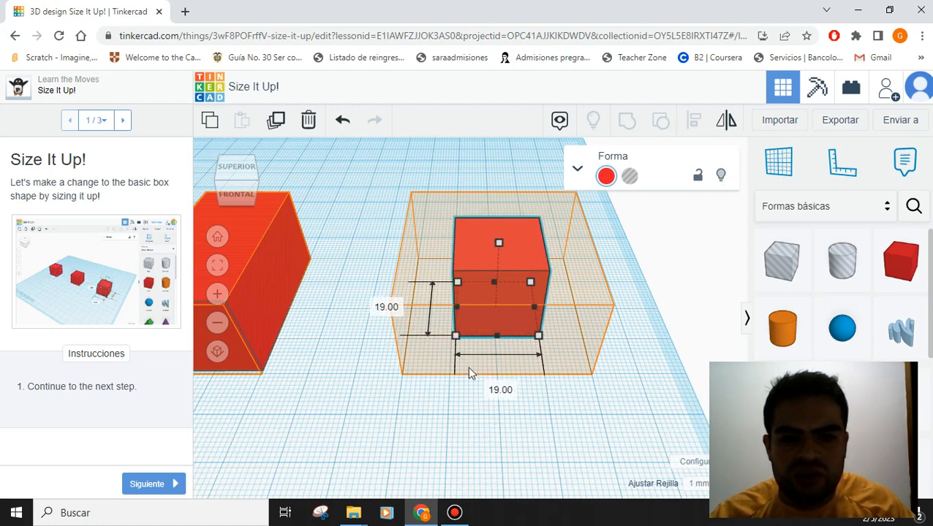
pyautogui.click(437, 406)
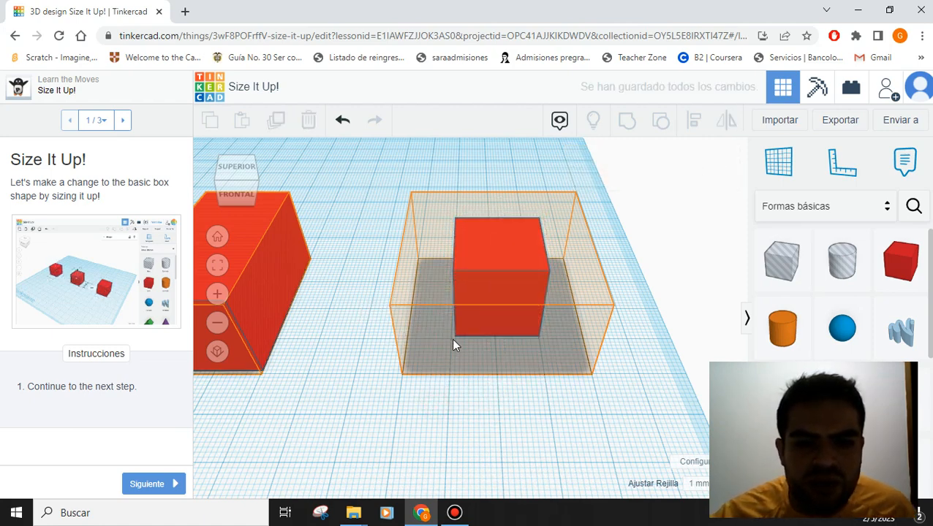
pyautogui.click(464, 324)
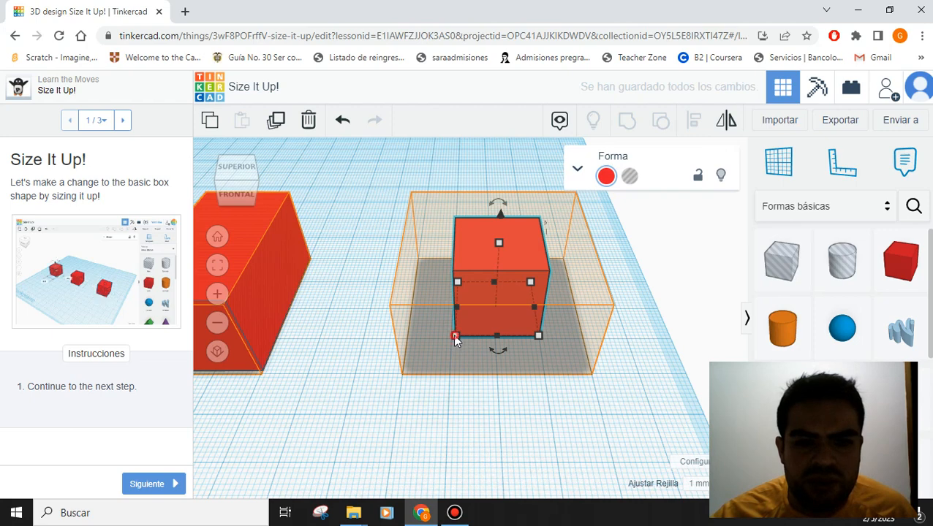
pyautogui.moveTo(454, 338); pyautogui.dragTo(402, 380)
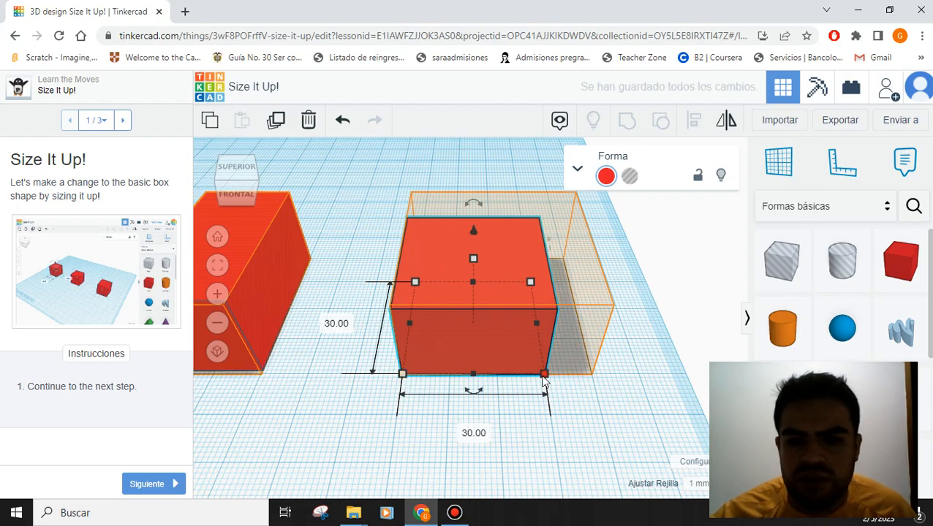
pyautogui.moveTo(562, 380); pyautogui.dragTo(593, 374)
pyautogui.moveTo(646, 281); pyautogui.dragTo(468, 404, button='right')
pyautogui.moveTo(458, 392); pyautogui.dragTo(508, 413)
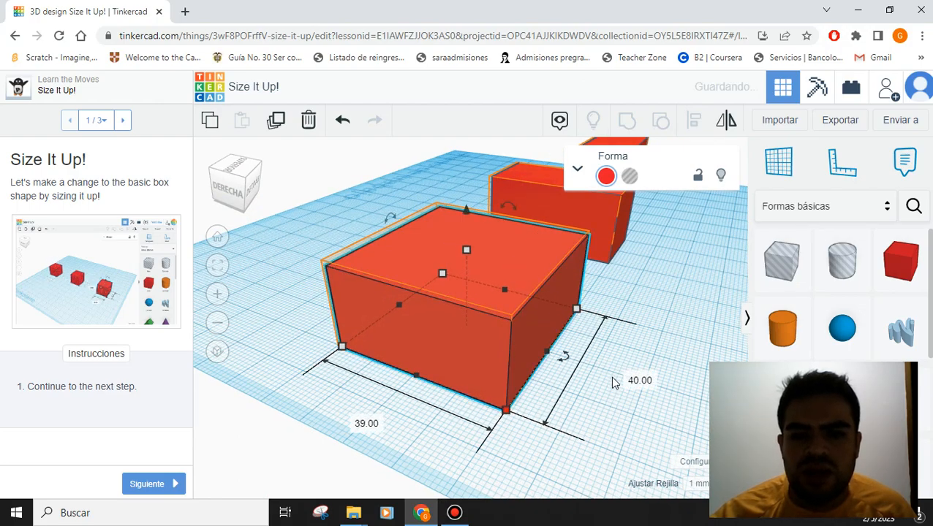
pyautogui.moveTo(614, 381); pyautogui.dragTo(812, 431, button='right')
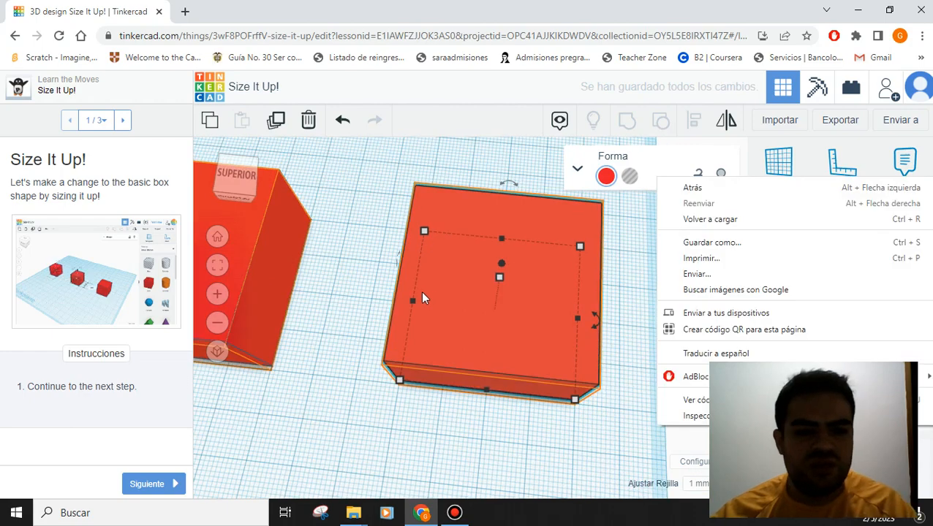
# - Bring all three boxes into view and advance to the Extend Each Block step
pyautogui.click(421, 289)
pyautogui.scroll(-3, 430, 267)
pyautogui.moveTo(309, 390); pyautogui.dragTo(573, 397, button='middle')
pyautogui.click(139, 486)
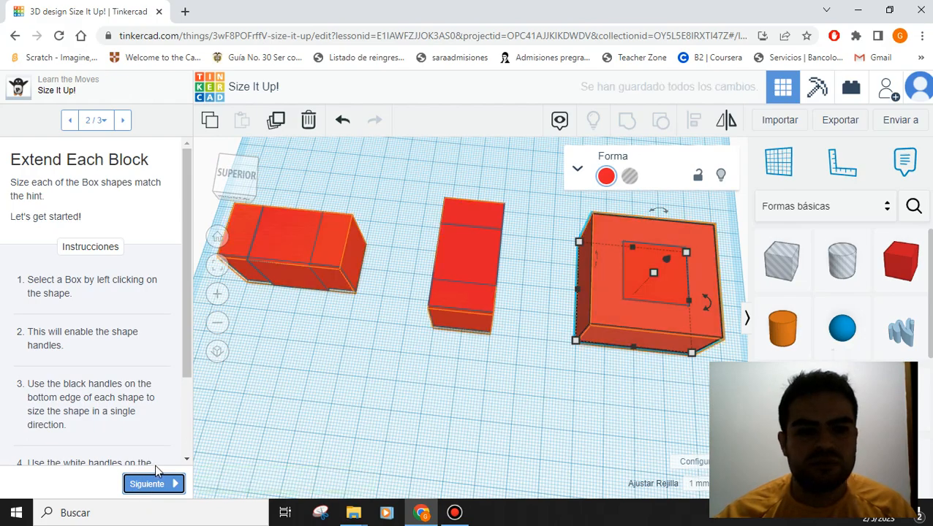
# - Resize the right box to exactly 40 x 40 and advance to the You Got It! step
pyautogui.moveTo(331, 374); pyautogui.dragTo(434, 382, button='right')
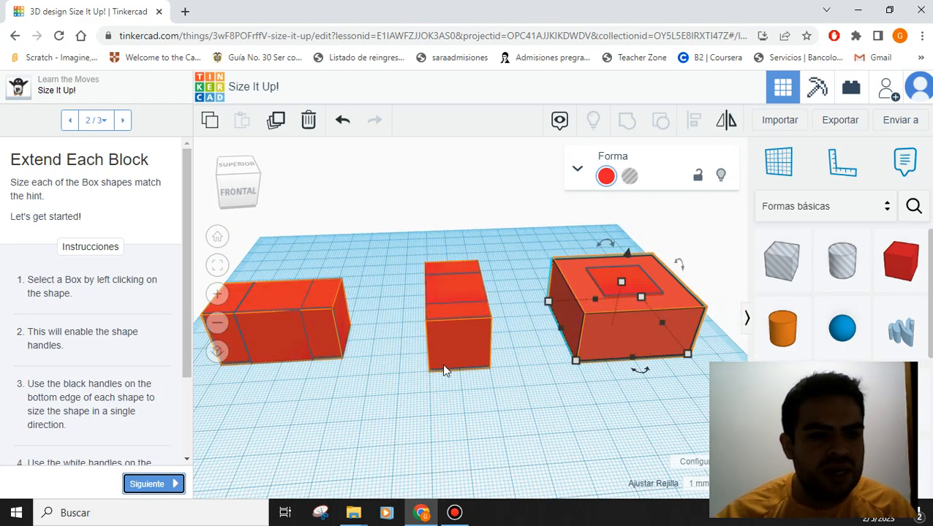
pyautogui.moveTo(472, 395)
pyautogui.mouseDown(button='right')
pyautogui.moveTo(490, 394)
pyautogui.moveTo(459, 395)
pyautogui.mouseUp(button='right')
pyautogui.scroll(-2, 126, 395)
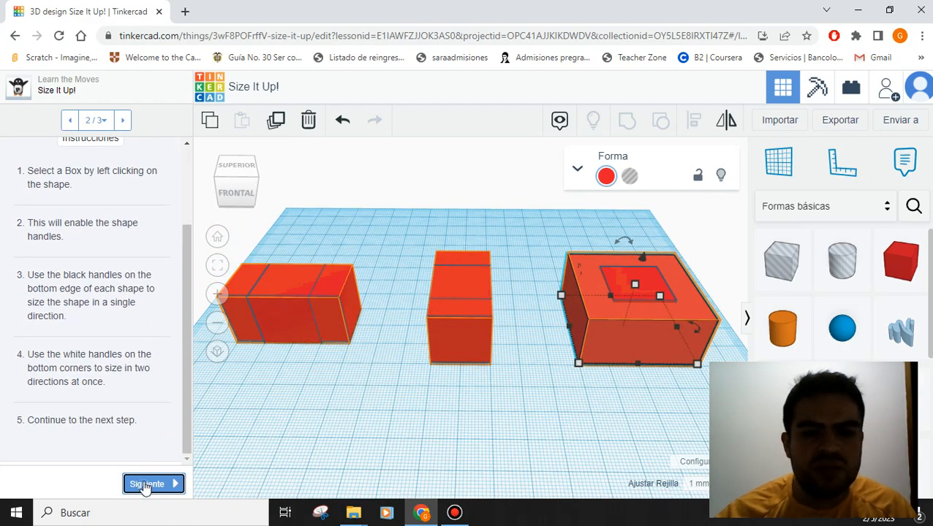
pyautogui.moveTo(577, 364)
pyautogui.mouseDown()
pyautogui.moveTo(633, 325)
pyautogui.moveTo(579, 375)
pyautogui.mouseUp()
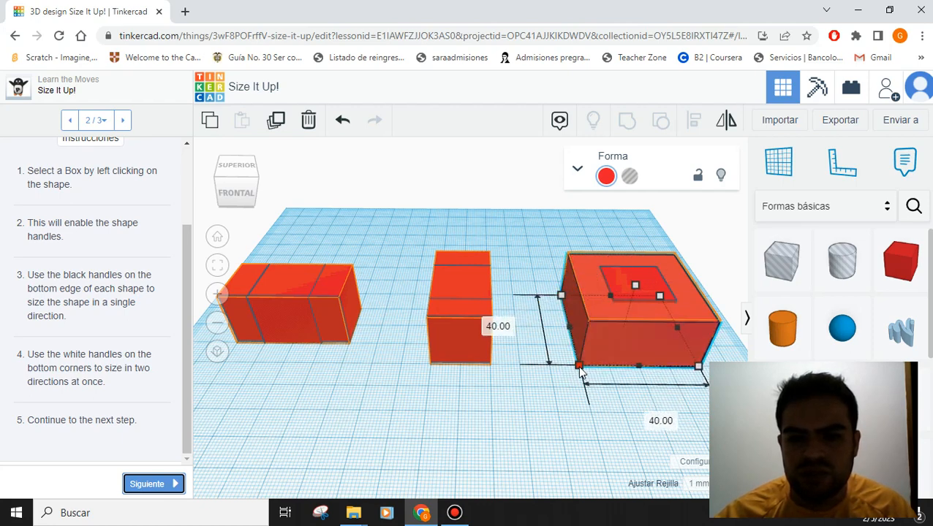
pyautogui.click(158, 485)
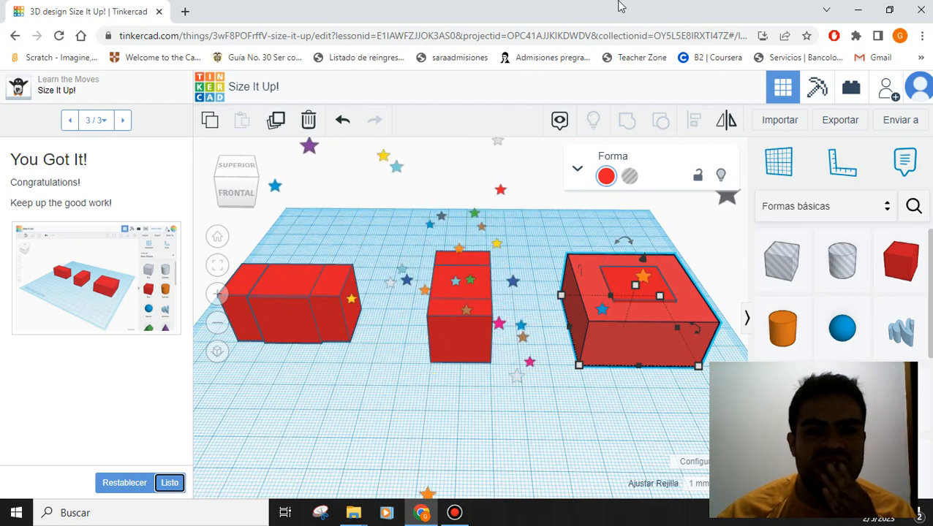
# - Mark Size It Up! as done and continue to the Group It! lesson
pyautogui.moveTo(471, 6)
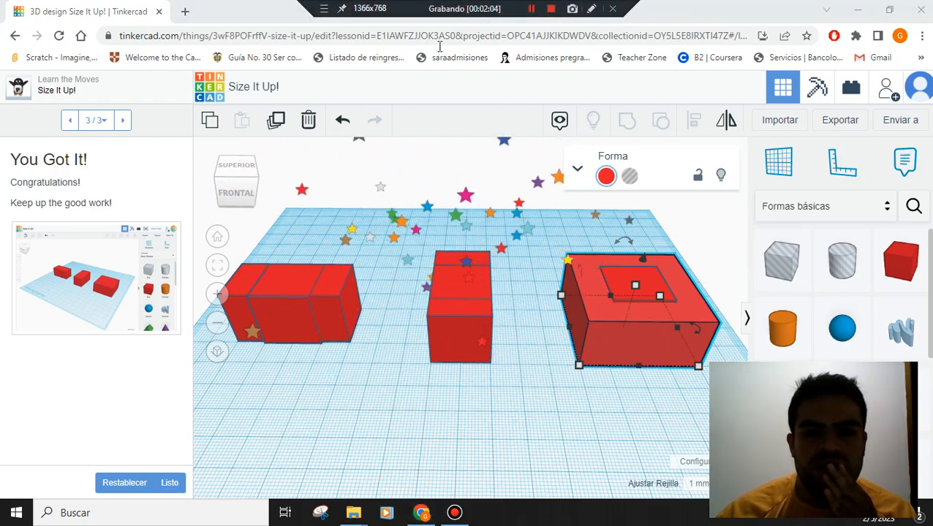
pyautogui.click(170, 485)
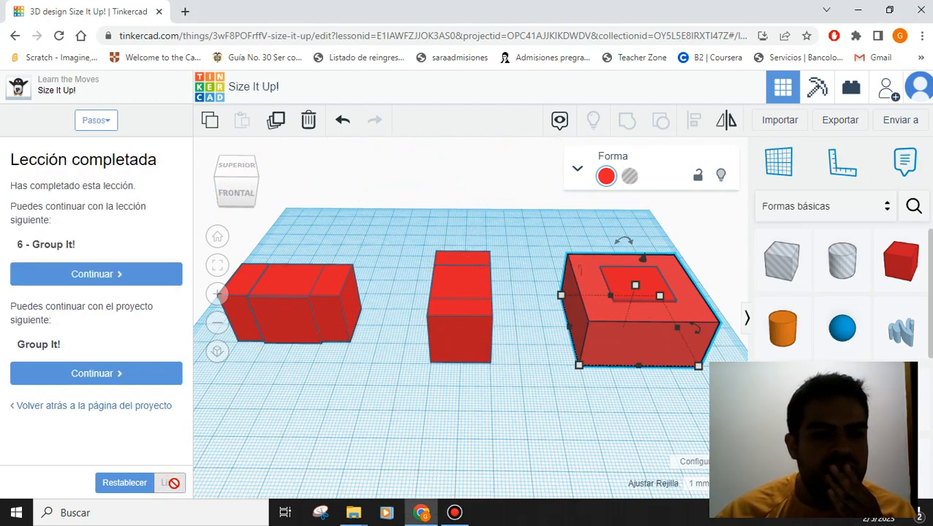
pyautogui.click(143, 275)
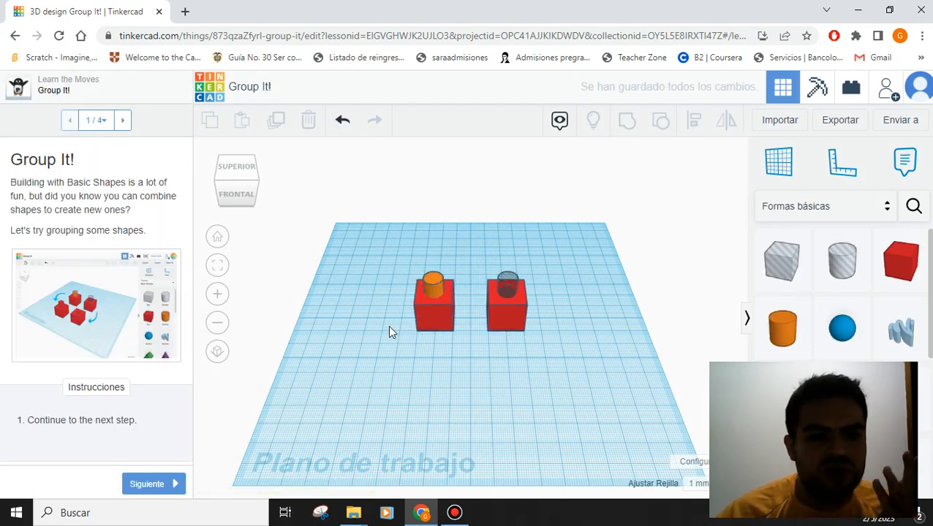
# - Advance to the Group the Shapes on the Left step and try selecting the shapes
pyautogui.click(149, 485)
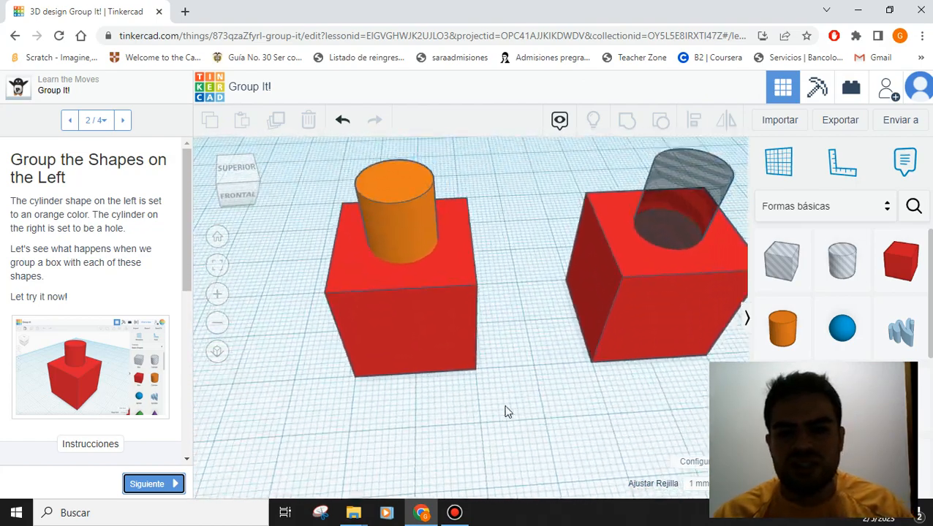
pyautogui.click(389, 307)
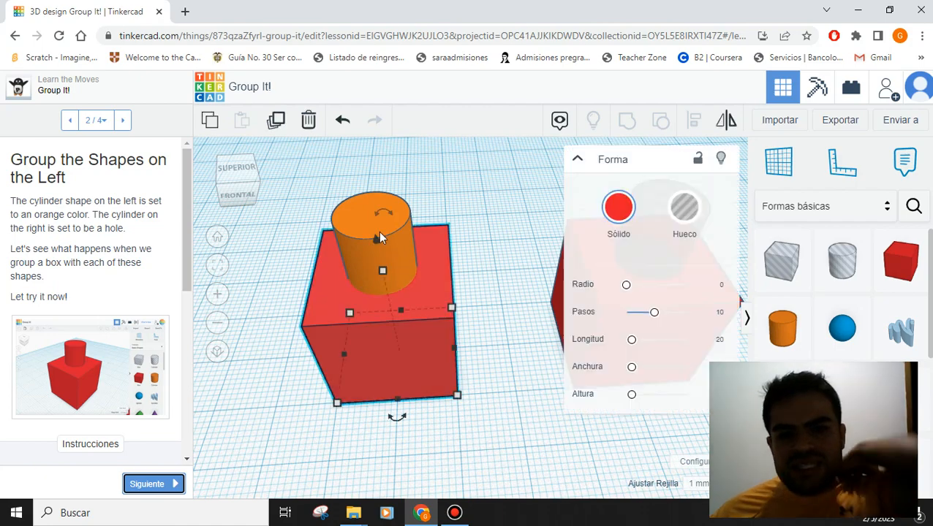
pyautogui.click(377, 235)
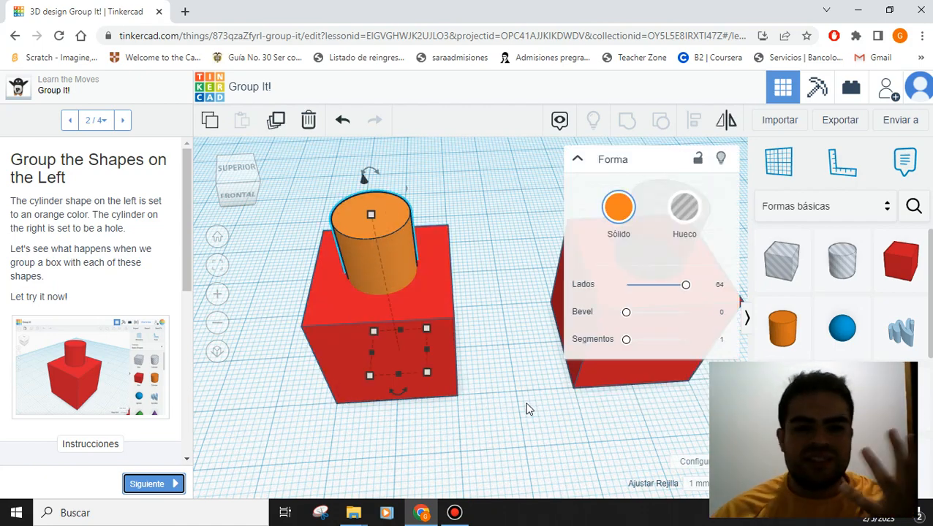
pyautogui.click(504, 378)
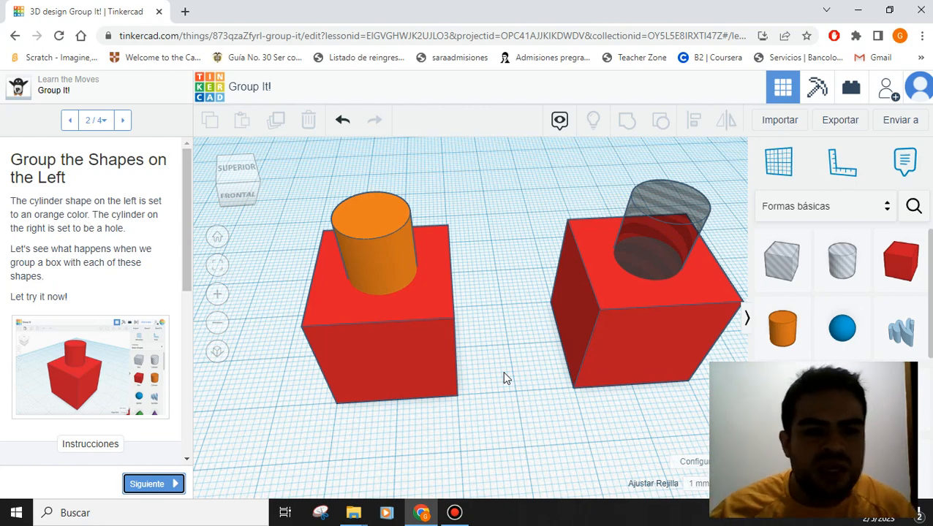
pyautogui.click(643, 247)
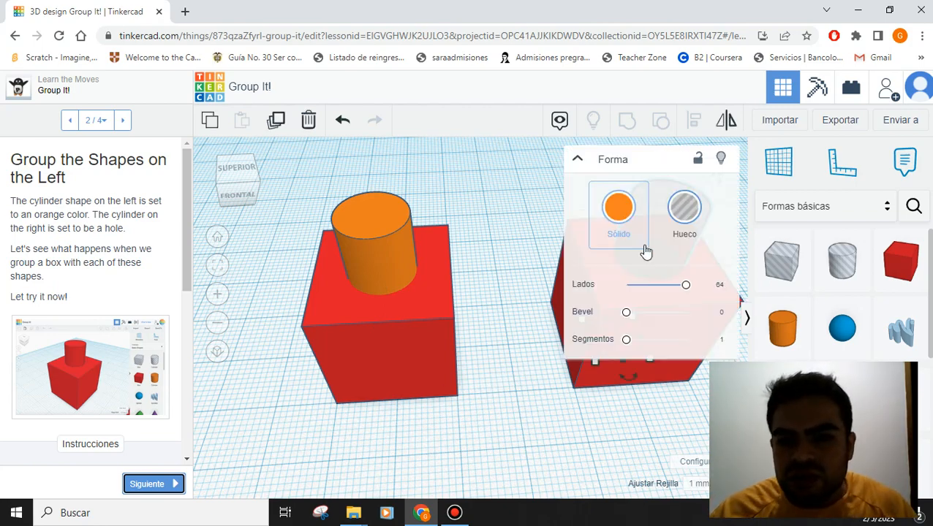
pyautogui.click(610, 420)
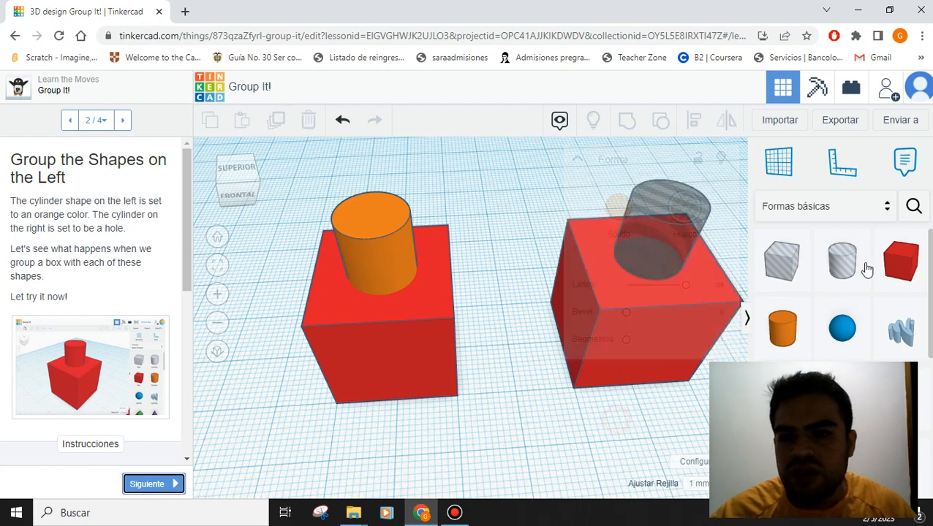
# - Place and delete a hole cylinder, then select the left red box plus orange cylinder
pyautogui.click(847, 269)
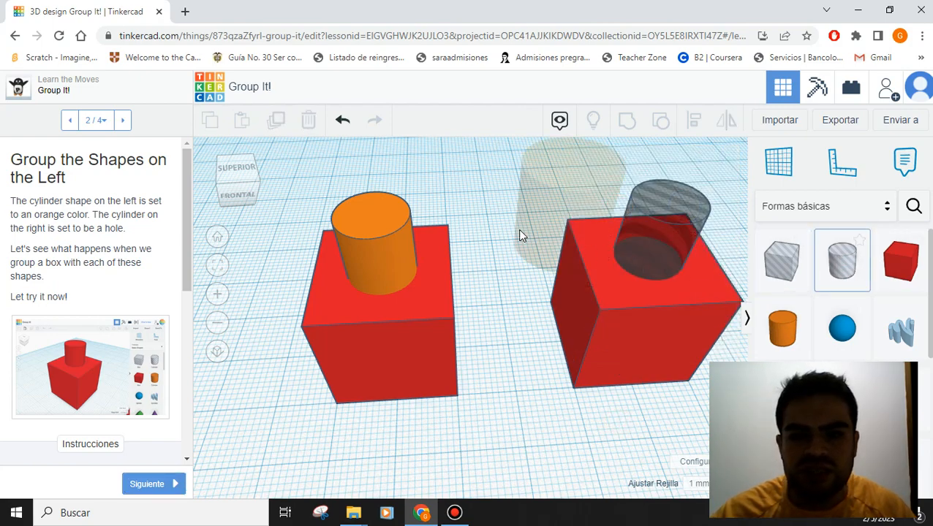
pyautogui.click(492, 261)
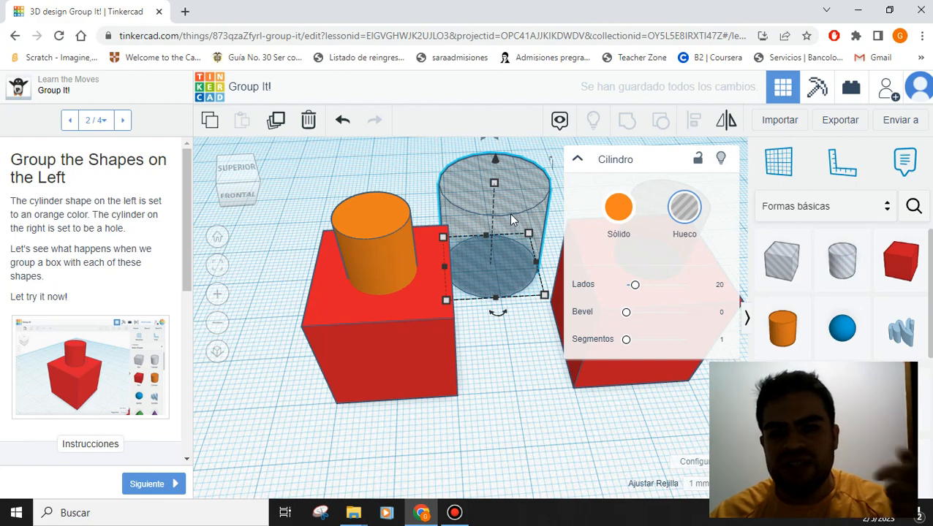
pyautogui.moveTo(508, 213); pyautogui.dragTo(510, 210)
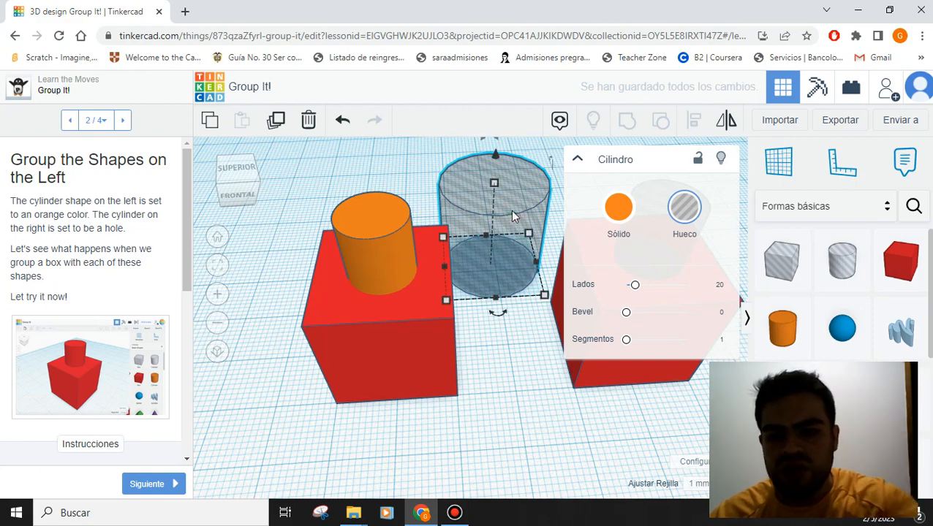
pyautogui.press('Delete')
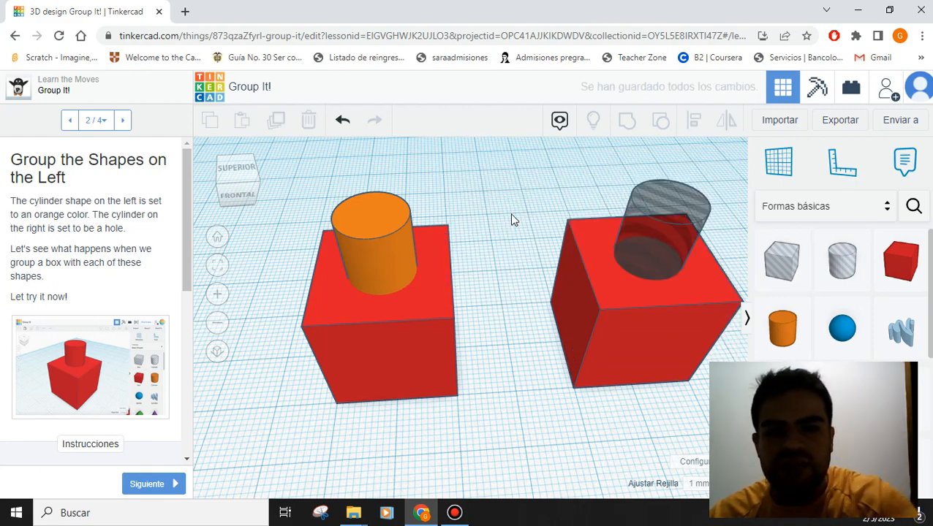
pyautogui.click(339, 334)
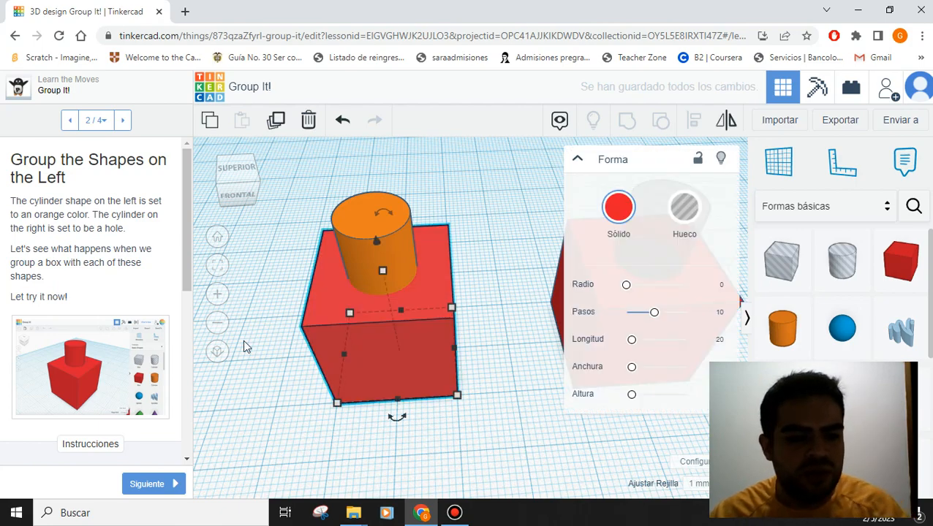
pyautogui.keyDown('shift'); pyautogui.click(390, 230); pyautogui.keyUp('shift')
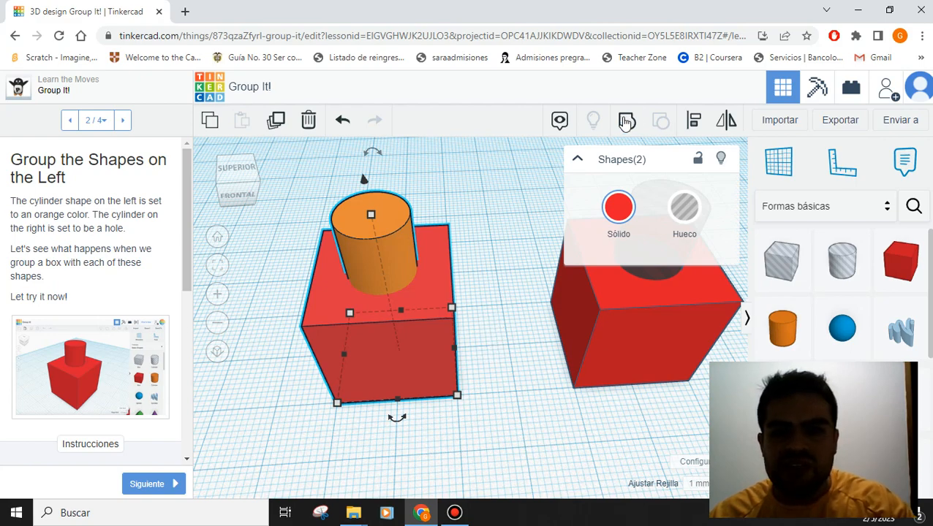
# - Group the left red box and orange cylinder into one shape
pyautogui.click(490, 399)
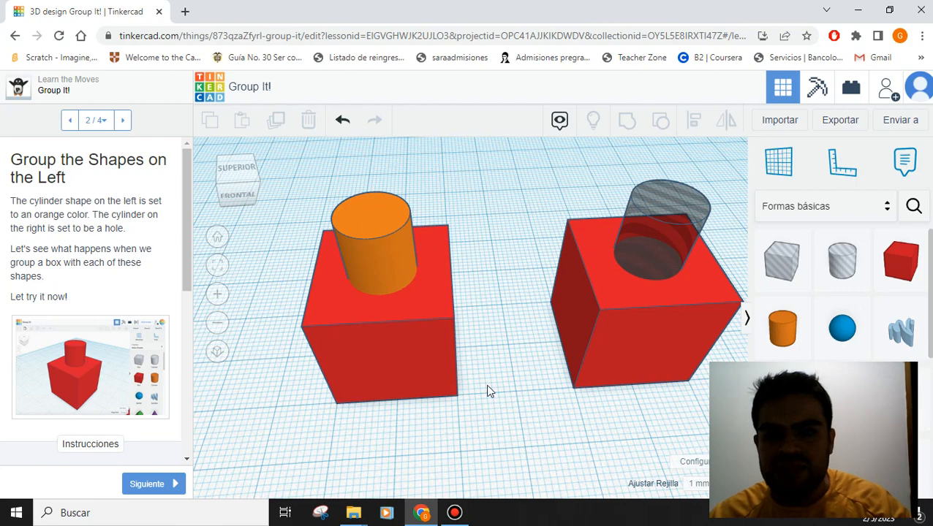
pyautogui.click(417, 372)
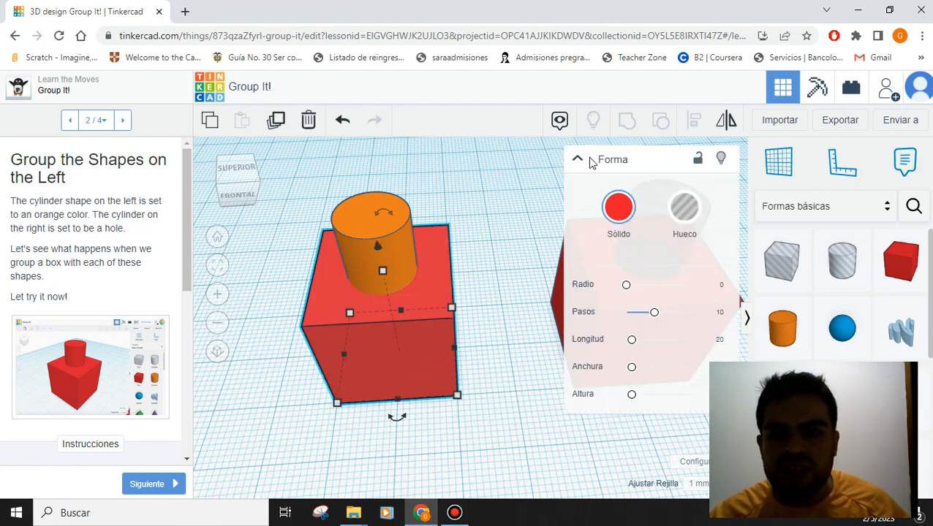
pyautogui.click(577, 160)
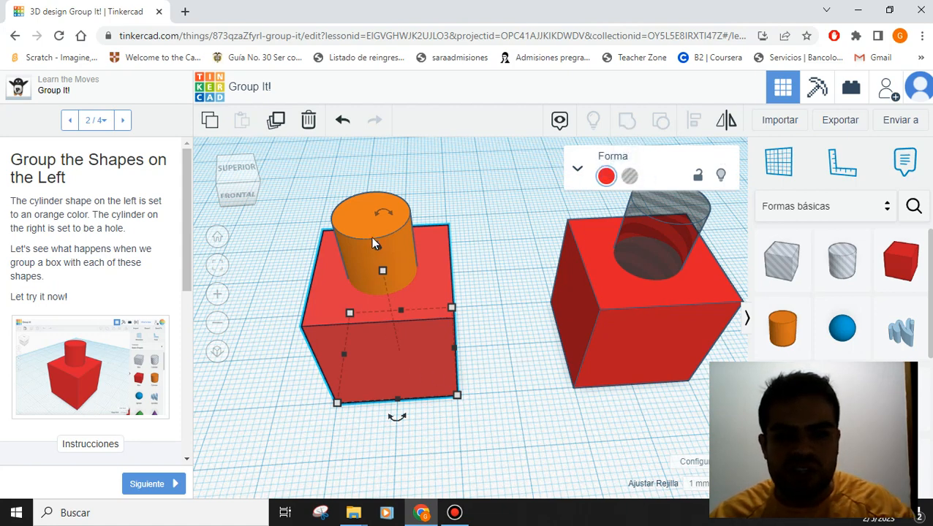
pyautogui.moveTo(377, 220)
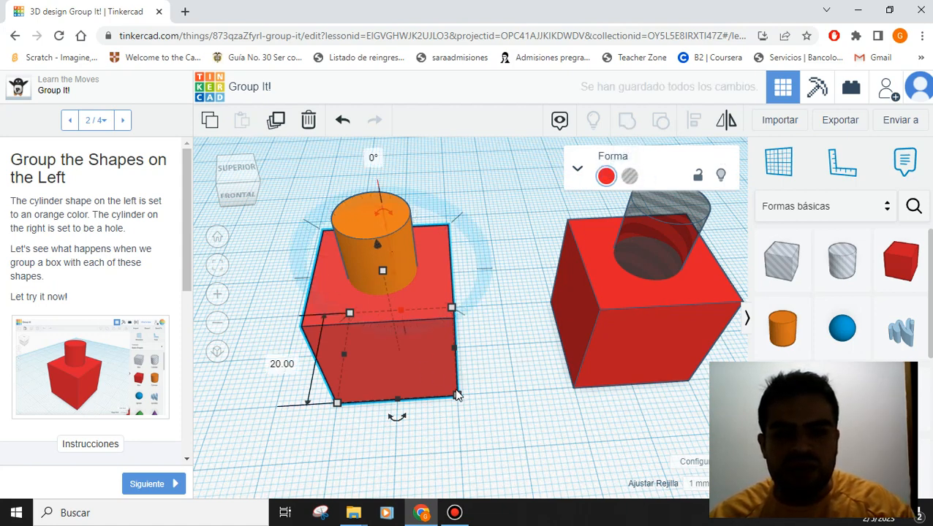
pyautogui.keyDown('shift'); pyautogui.click(393, 242); pyautogui.keyUp('shift')
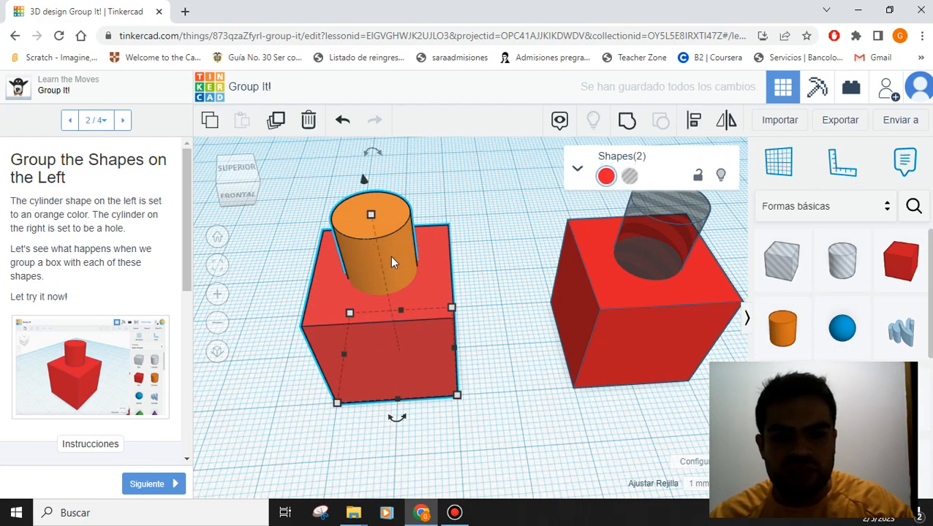
pyautogui.click(627, 122)
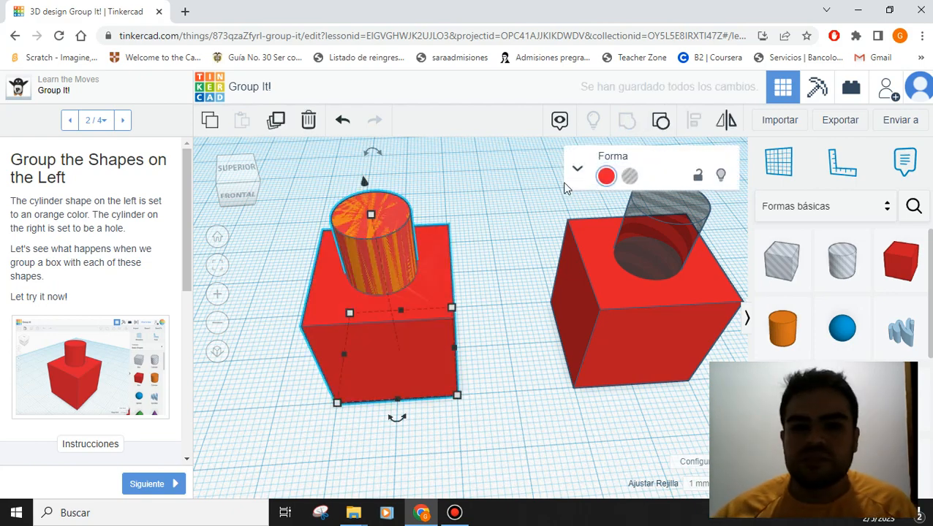
# - Rearrange the group and the back red box, then advance to step 3 of 4
pyautogui.click(529, 350)
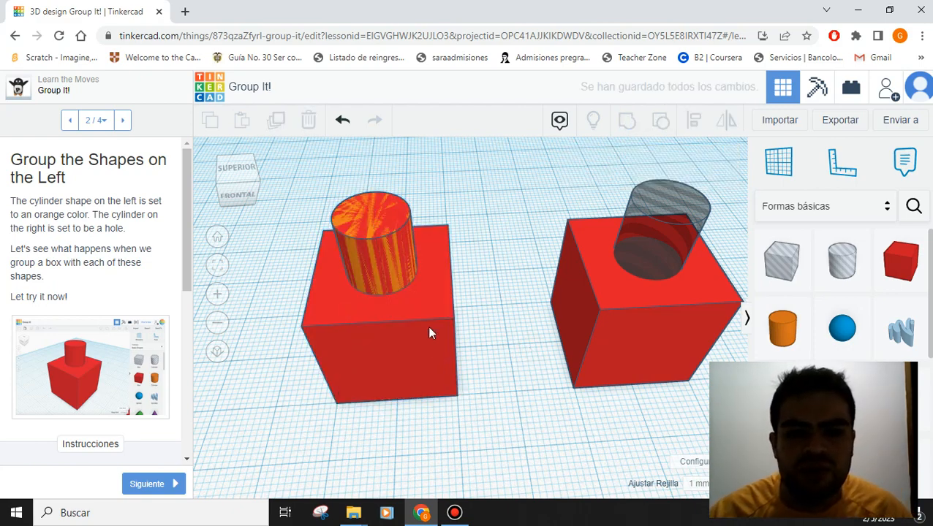
pyautogui.moveTo(453, 296); pyautogui.dragTo(500, 184)
pyautogui.moveTo(356, 354); pyautogui.dragTo(279, 420)
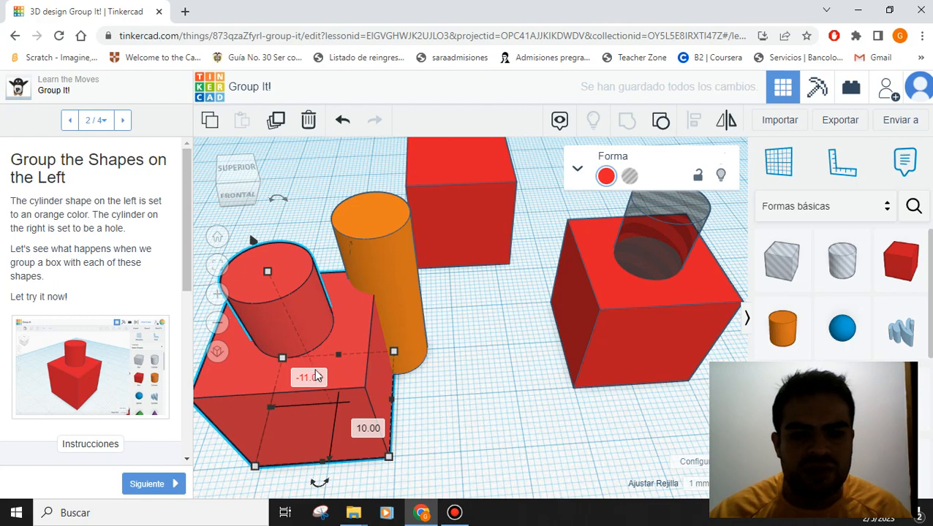
pyautogui.click(401, 251)
pyautogui.click(475, 219)
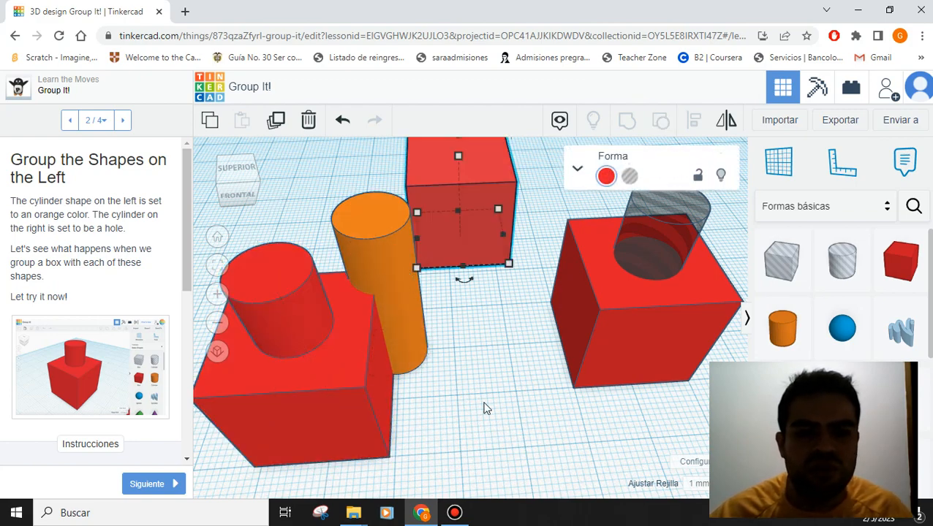
pyautogui.moveTo(482, 404); pyautogui.dragTo(512, 403, button='right')
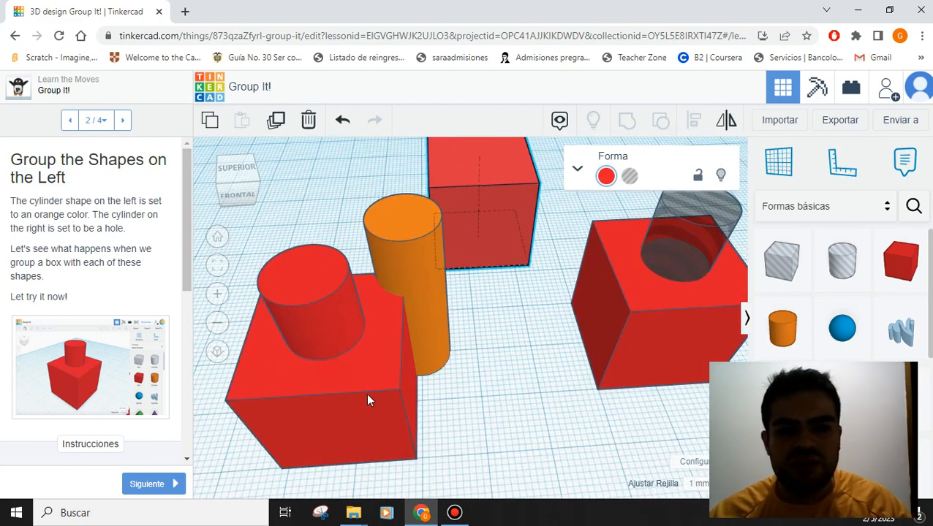
pyautogui.click(355, 378)
pyautogui.moveTo(353, 378); pyautogui.dragTo(386, 320)
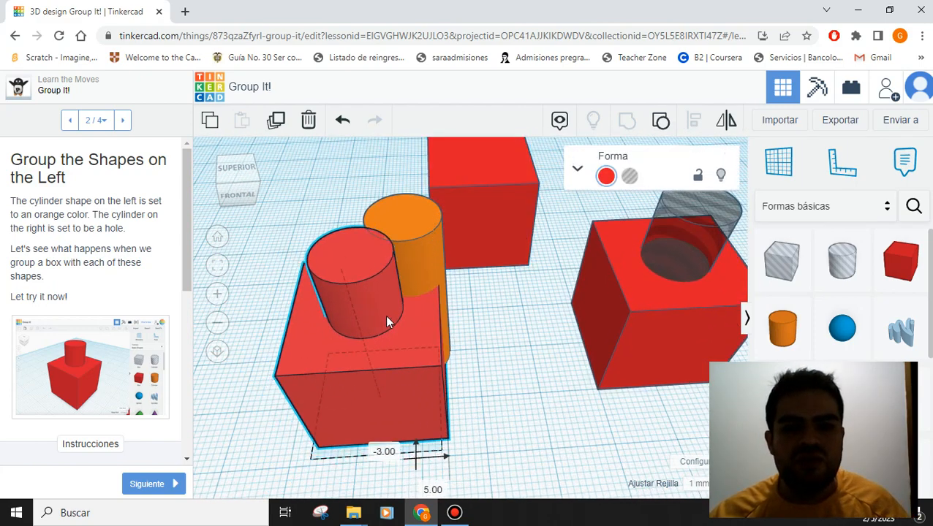
pyautogui.click(152, 485)
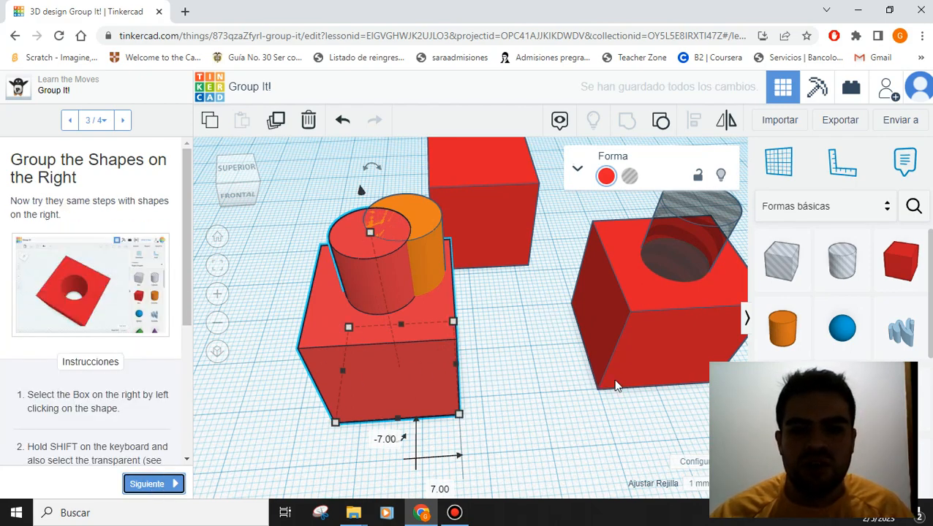
# - Group the middle red box with the transparent hole cylinder
pyautogui.moveTo(617, 408); pyautogui.dragTo(329, 410, button='middle')
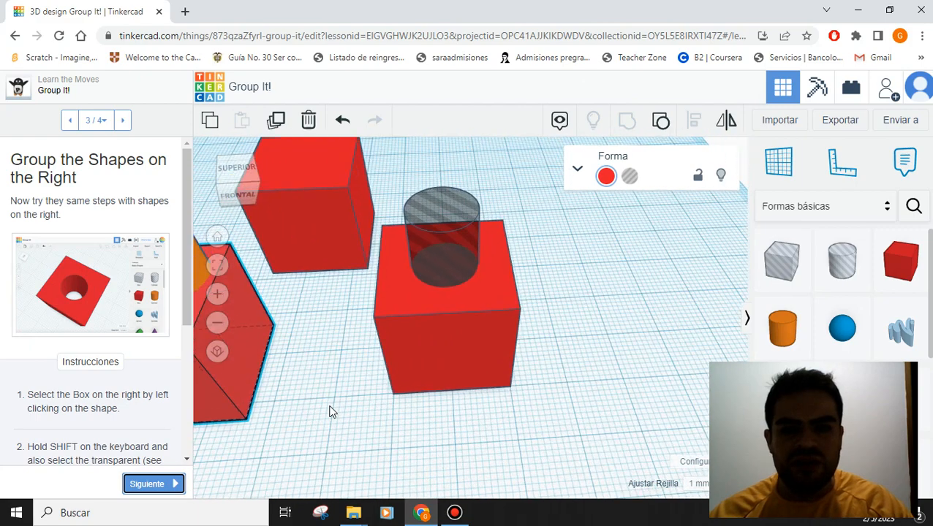
pyautogui.moveTo(212, 382); pyautogui.dragTo(696, 340)
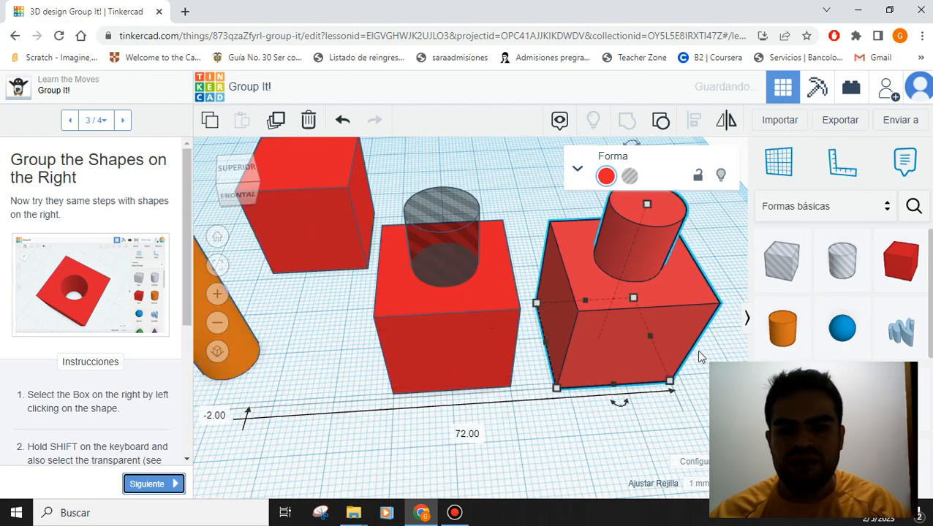
pyautogui.click(454, 343)
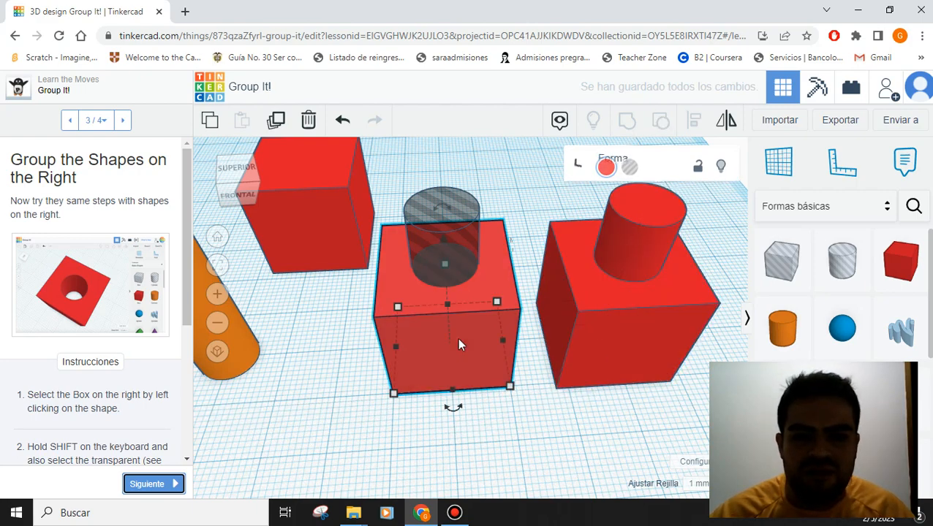
pyautogui.keyDown('shift'); pyautogui.click(457, 270); pyautogui.keyUp('shift')
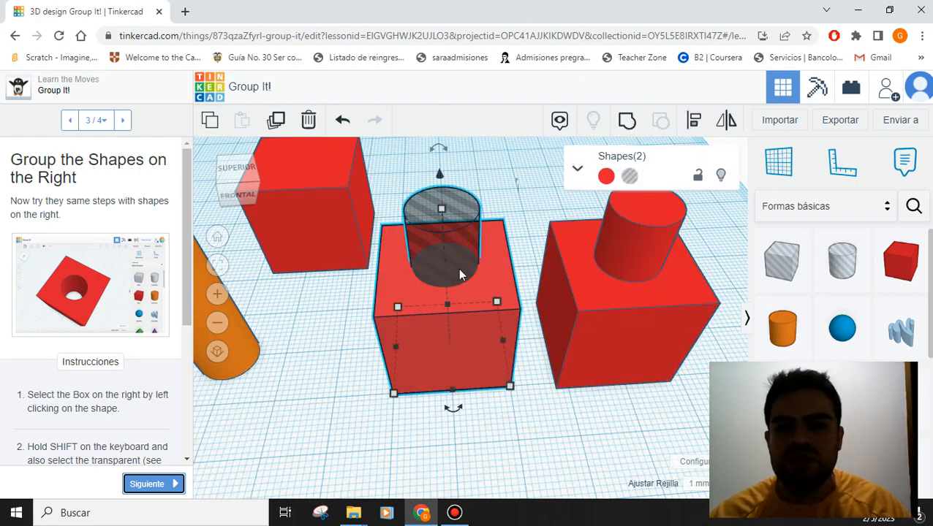
pyautogui.click(626, 120)
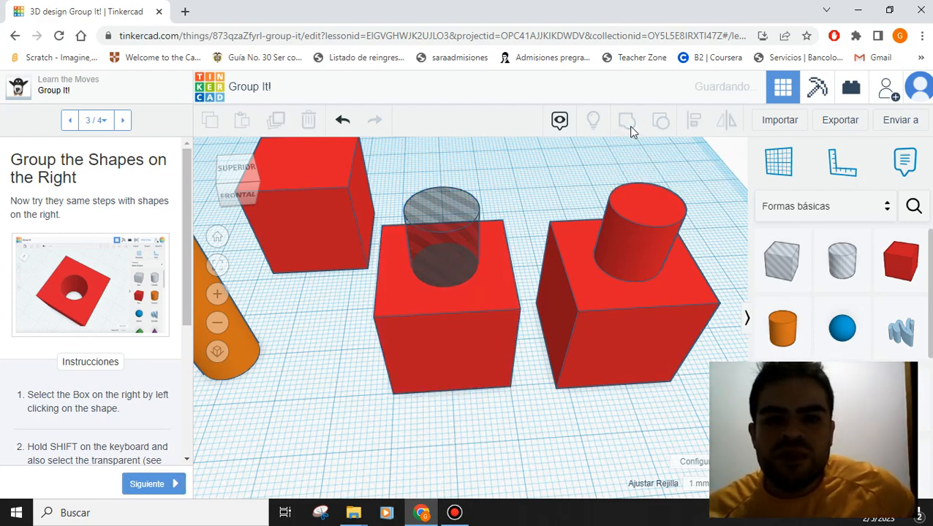
# - Reposition the middle and front red boxes on the workplane
pyautogui.click(614, 423)
pyautogui.moveTo(470, 351); pyautogui.dragTo(626, 465)
pyautogui.moveTo(611, 370); pyautogui.dragTo(675, 353, button='right')
pyautogui.moveTo(594, 337); pyautogui.dragTo(619, 377, button='right')
pyautogui.moveTo(619, 377); pyautogui.dragTo(657, 395)
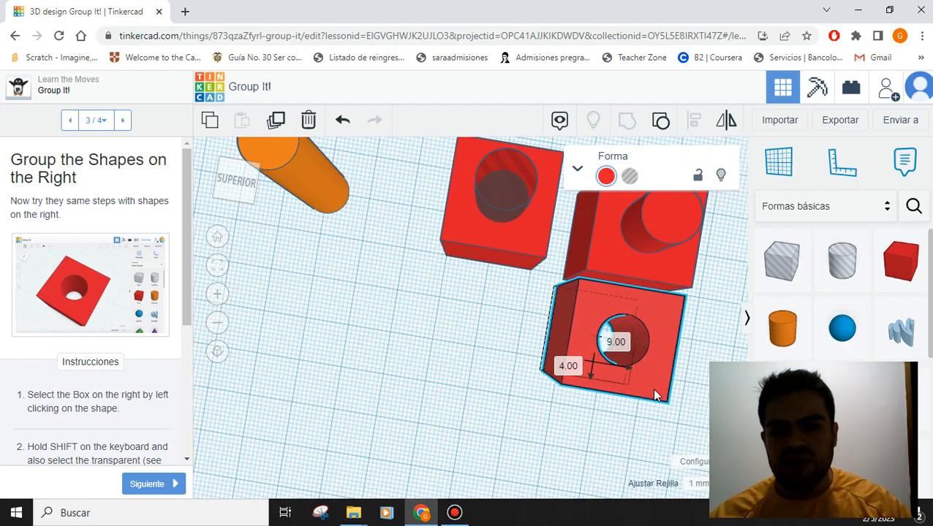
pyautogui.moveTo(676, 366); pyautogui.dragTo(685, 335, button='right')
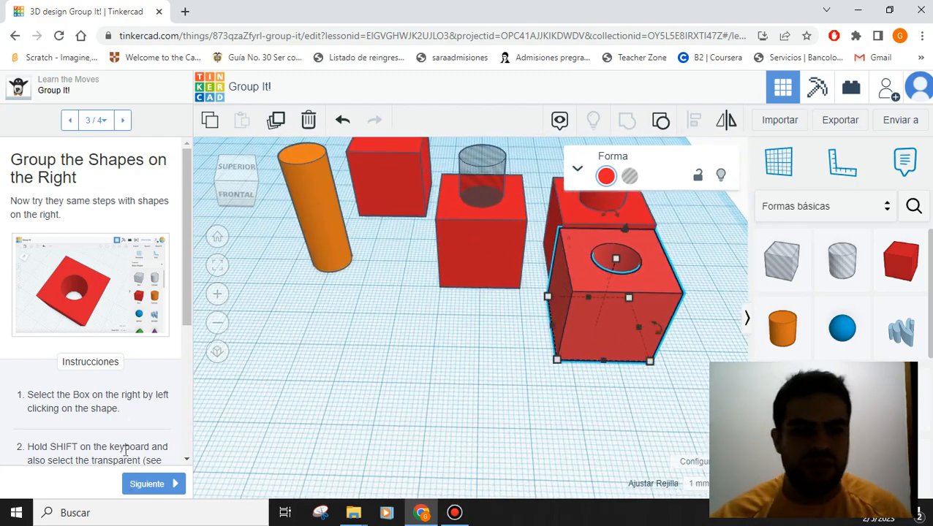
# - Reach the final step, mark Group It! done and open the Copy It! lesson
pyautogui.click(155, 487)
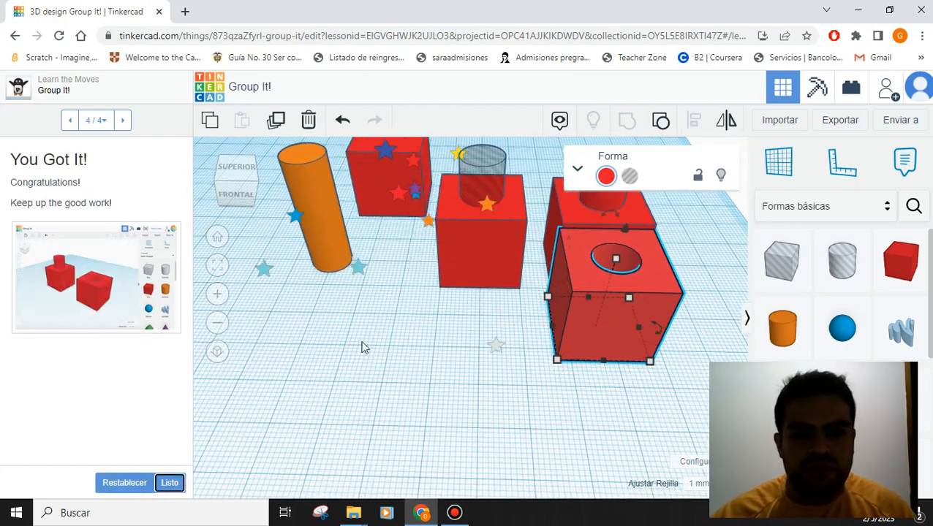
pyautogui.scroll(-3, 427, 278)
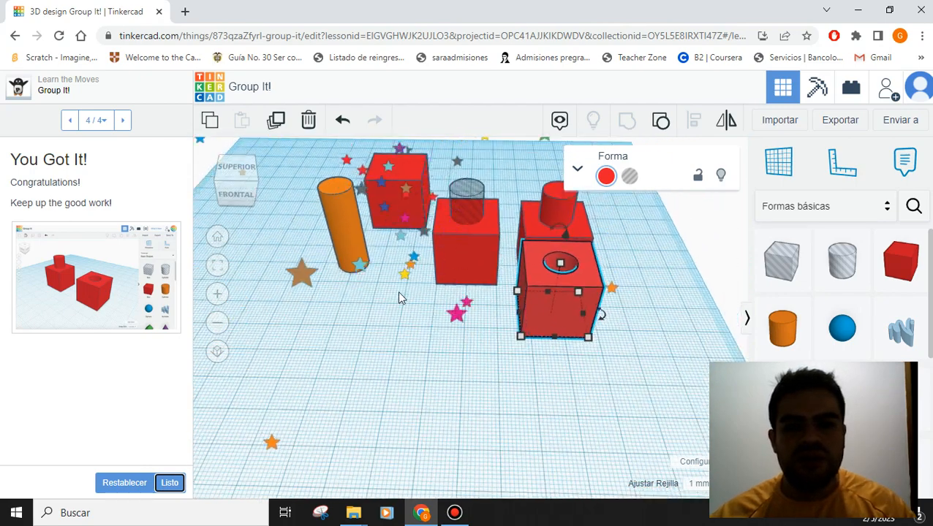
pyautogui.moveTo(402, 289); pyautogui.dragTo(497, 318, button='middle')
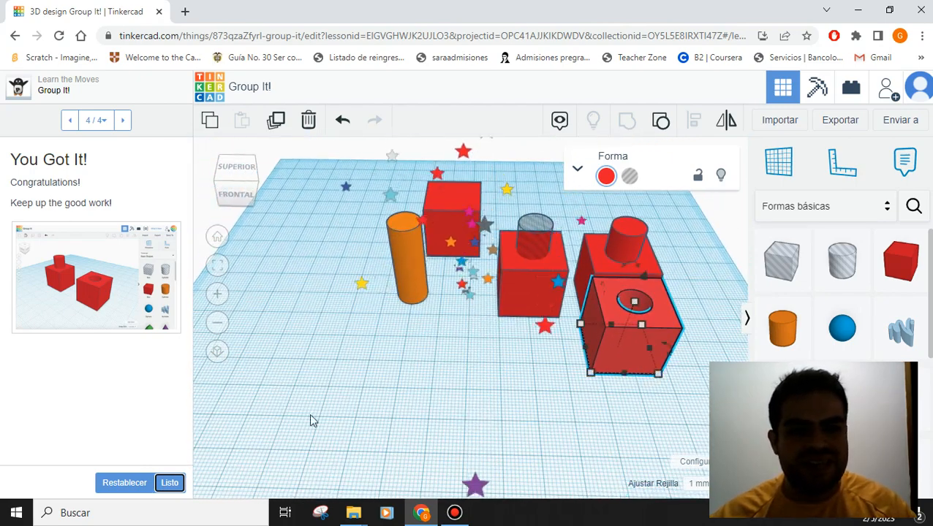
pyautogui.click(171, 483)
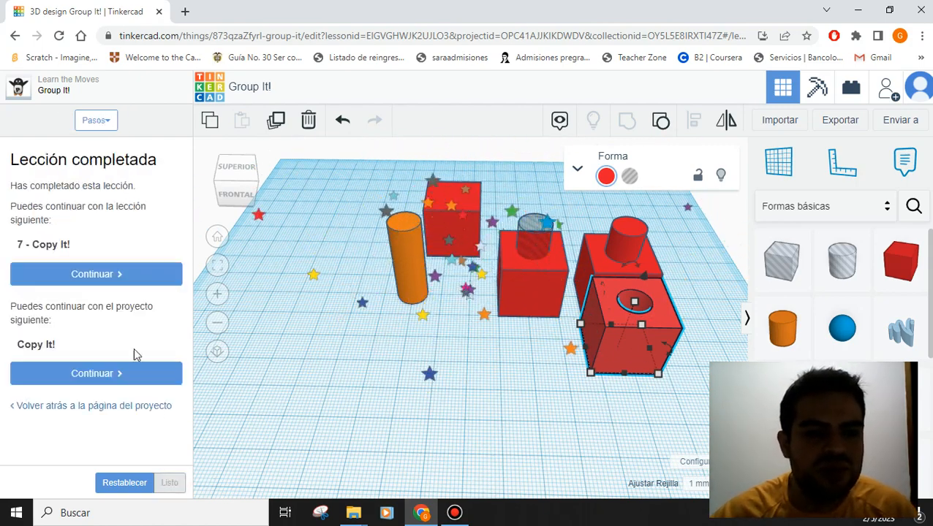
pyautogui.click(115, 283)
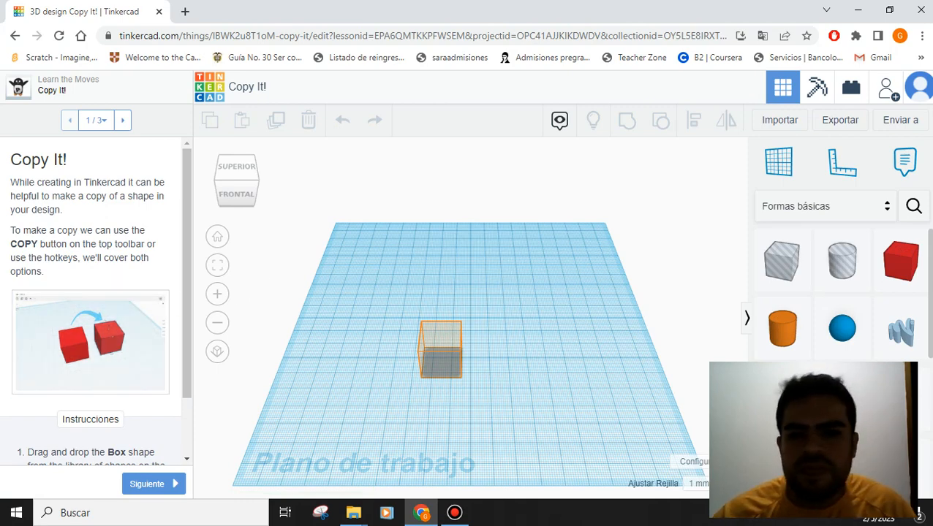
# - Drop a box onto the ghost outline and advance to the Select + Copy step
pyautogui.moveTo(695, 302); pyautogui.dragTo(441, 361)
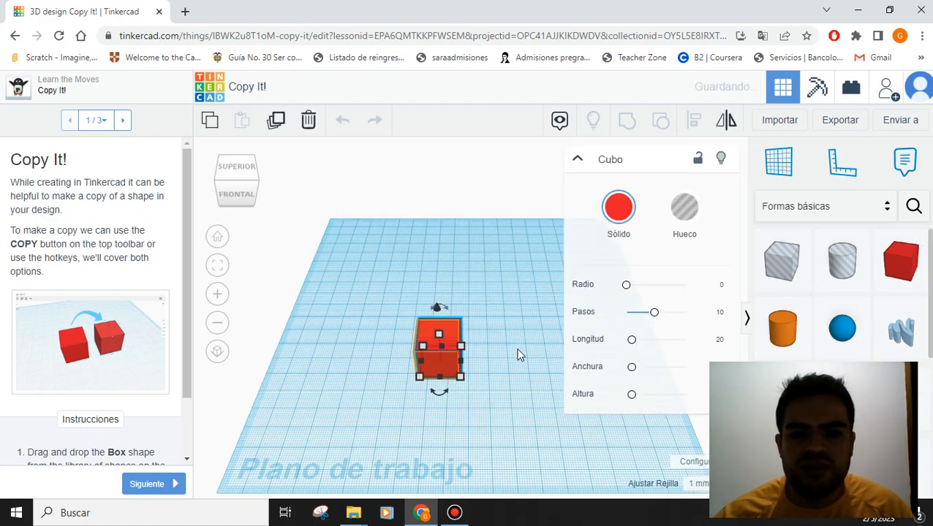
pyautogui.click(170, 488)
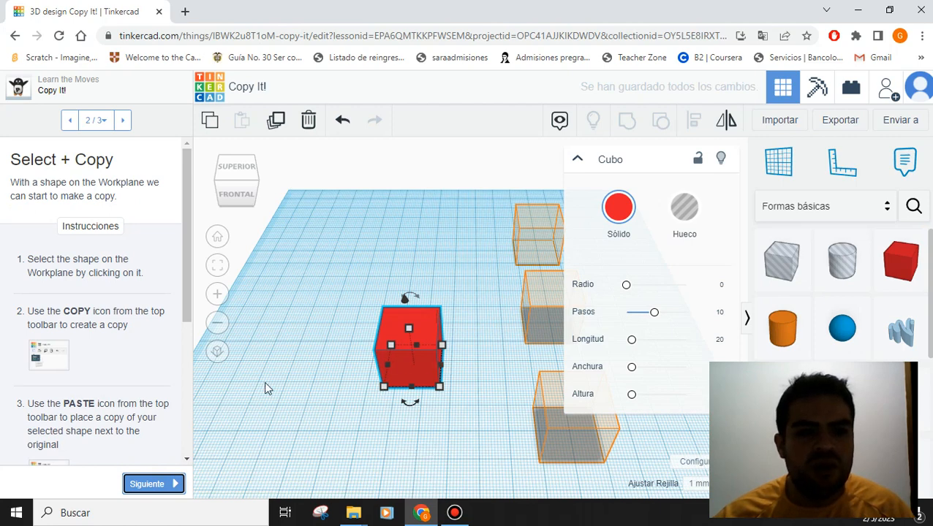
# - Copy the red cube and paste a copy onto the top orange outline
pyautogui.click(576, 158)
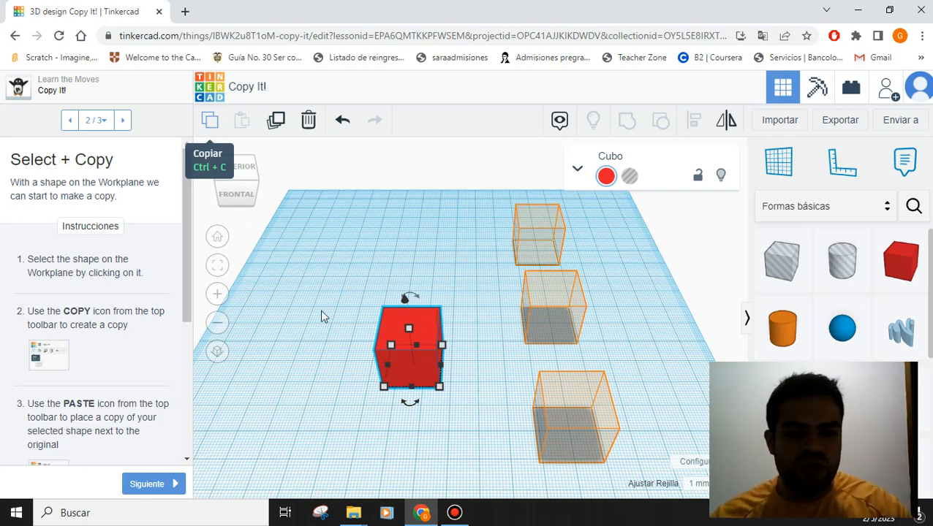
pyautogui.click(209, 121)
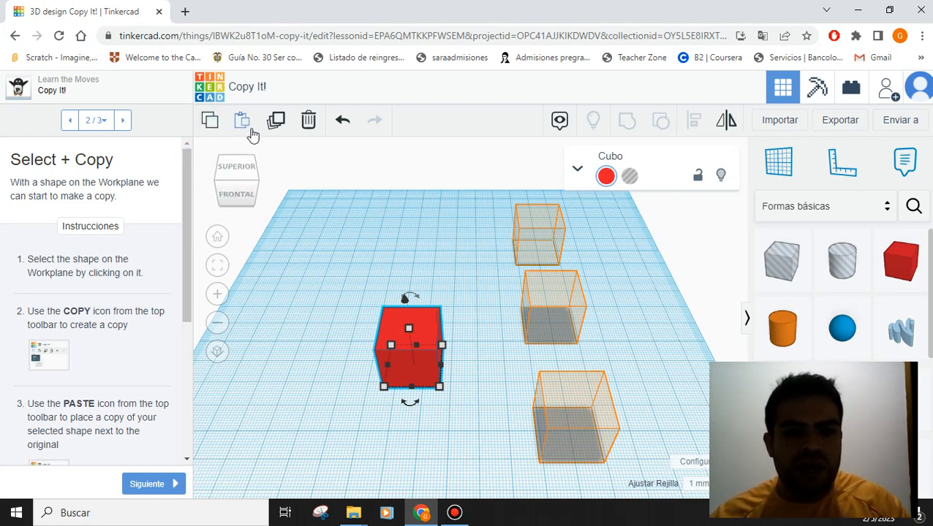
pyautogui.click(243, 122)
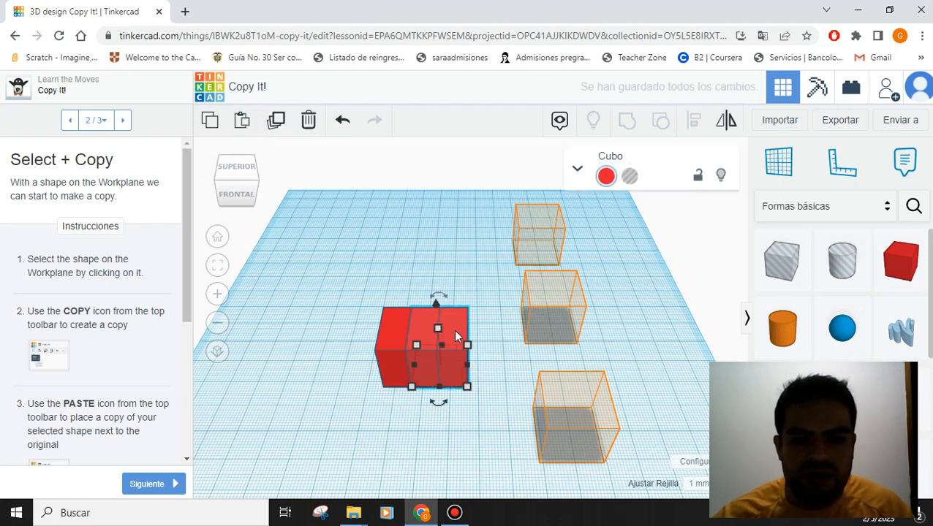
pyautogui.moveTo(453, 330); pyautogui.dragTo(593, 416)
# - Paste cubes for the remaining outlines and mark the Copy It! lesson complete
pyautogui.click(240, 118)
pyautogui.click(241, 123)
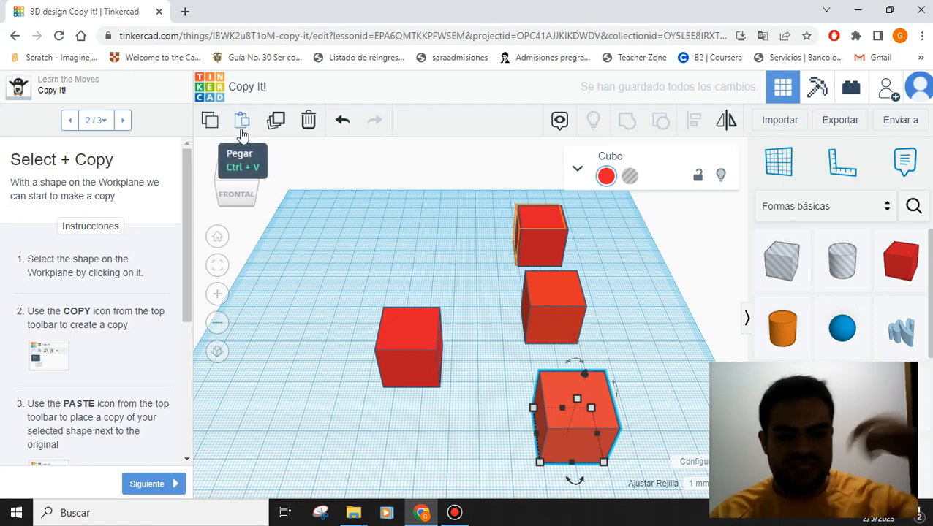
pyautogui.click(168, 486)
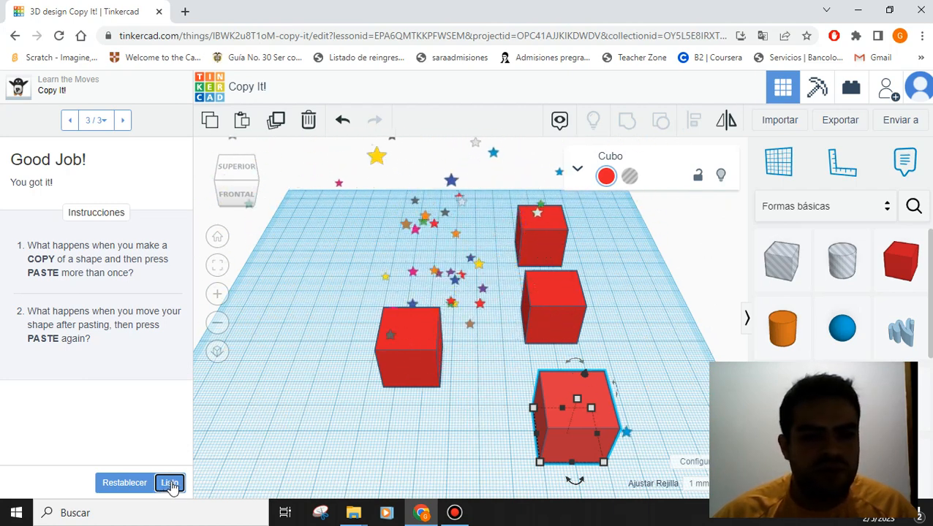
pyautogui.click(169, 484)
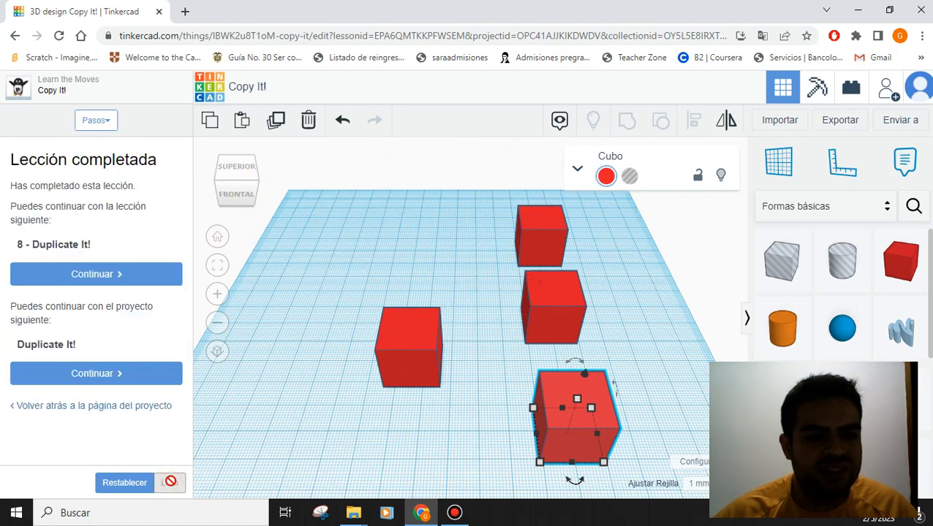
# - Open the Duplicate It! lesson and advance to the Select + Duplicate step
pyautogui.click(158, 276)
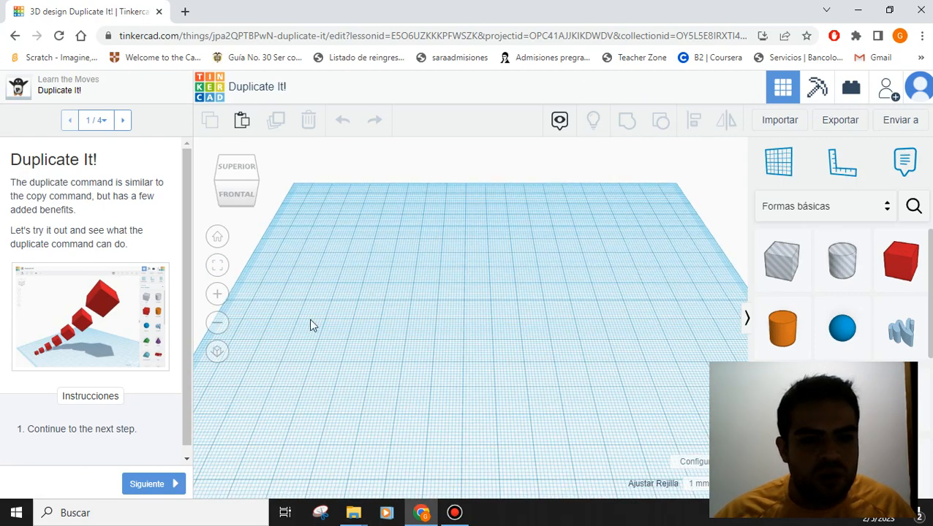
pyautogui.click(148, 484)
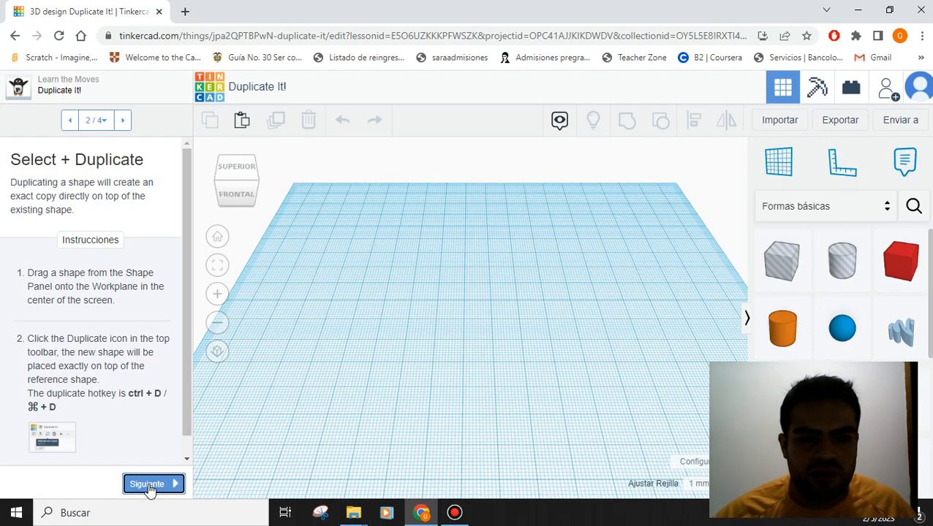
pyautogui.scroll(-1, 139, 360)
pyautogui.scroll(1, 139, 361)
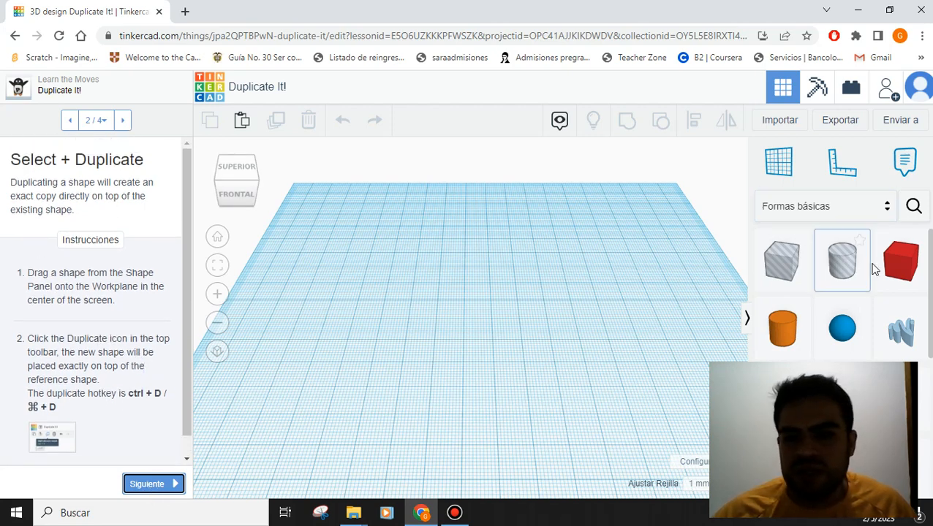
# - Place a red box on the workplane, select it and duplicate it in place
pyautogui.moveTo(472, 277); pyautogui.dragTo(303, 384)
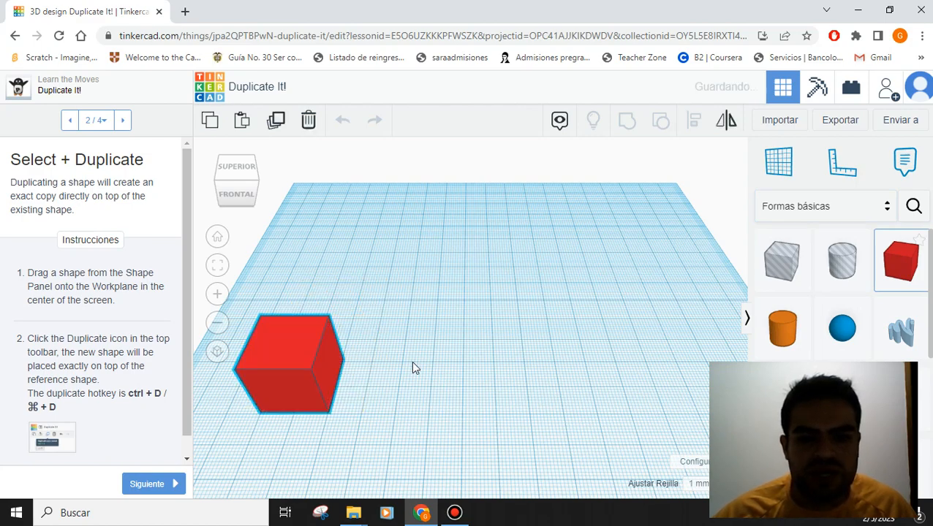
pyautogui.click(411, 361)
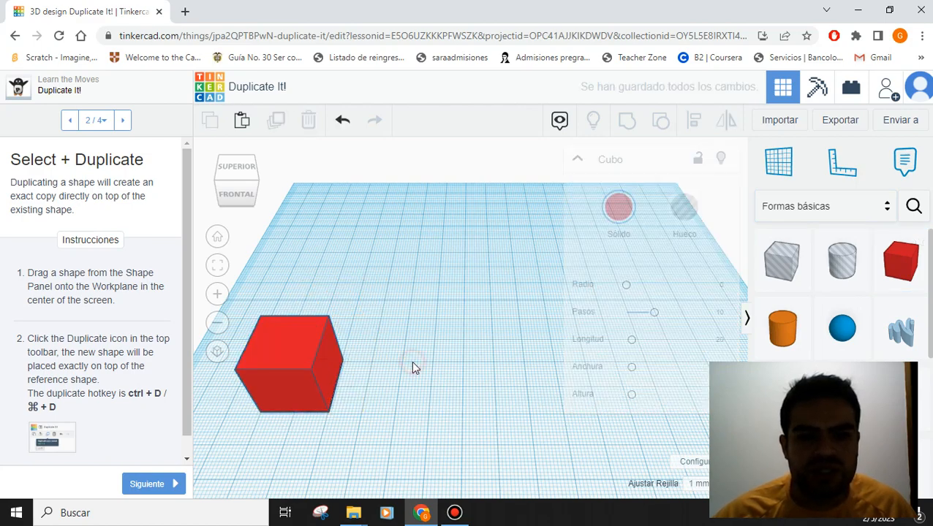
pyautogui.click(308, 353)
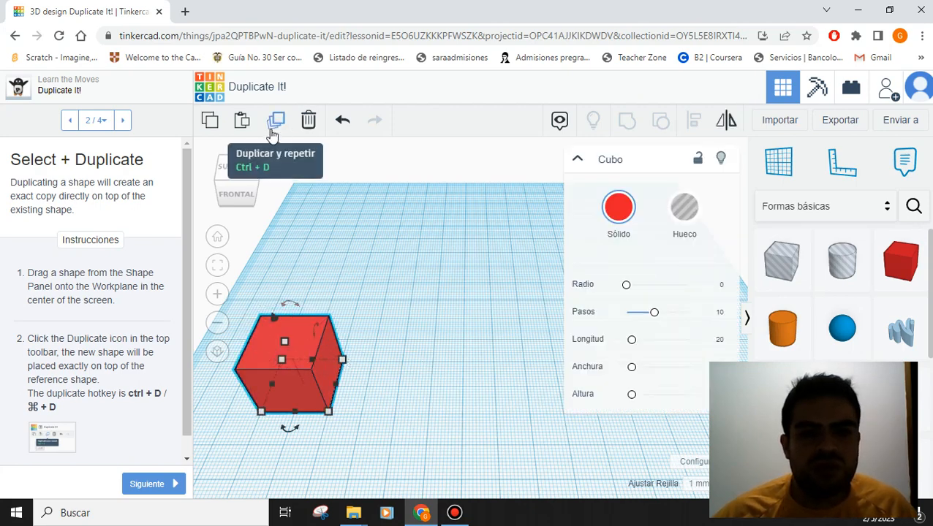
pyautogui.click(578, 162)
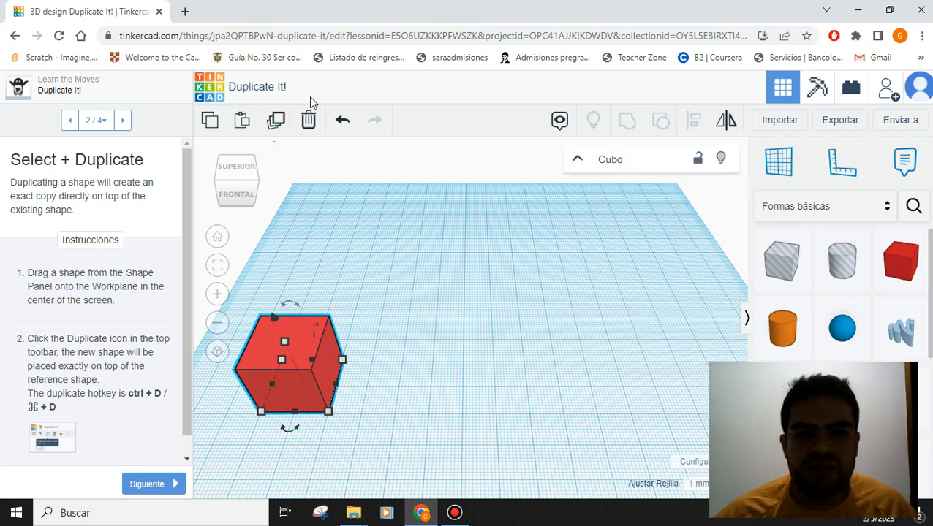
pyautogui.click(441, 385)
pyautogui.click(295, 353)
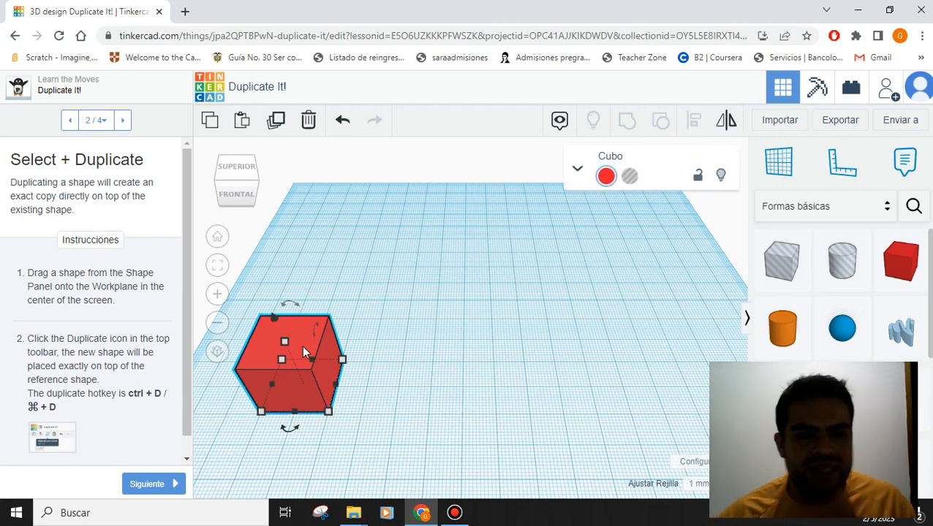
pyautogui.click(276, 123)
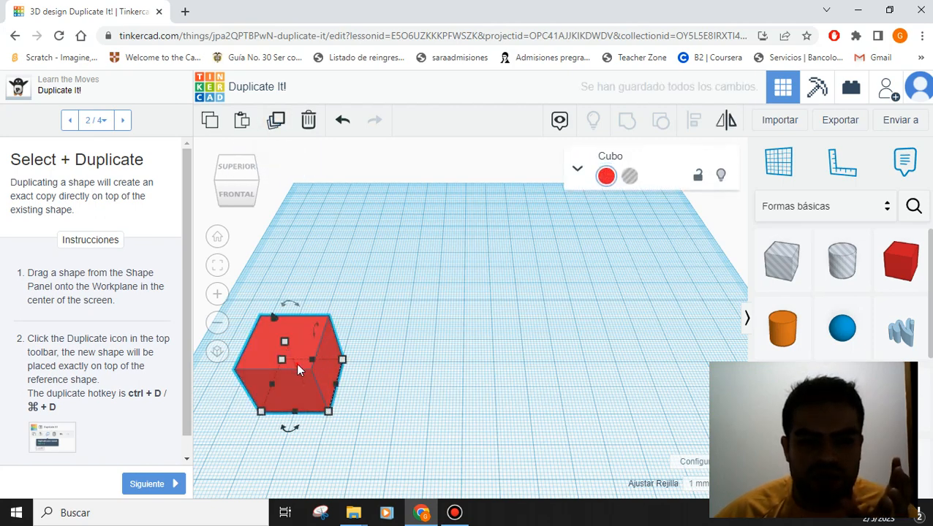
# - Move the duplicate cube beside the original and lift it off the workplane
pyautogui.moveTo(296, 362); pyautogui.dragTo(390, 361)
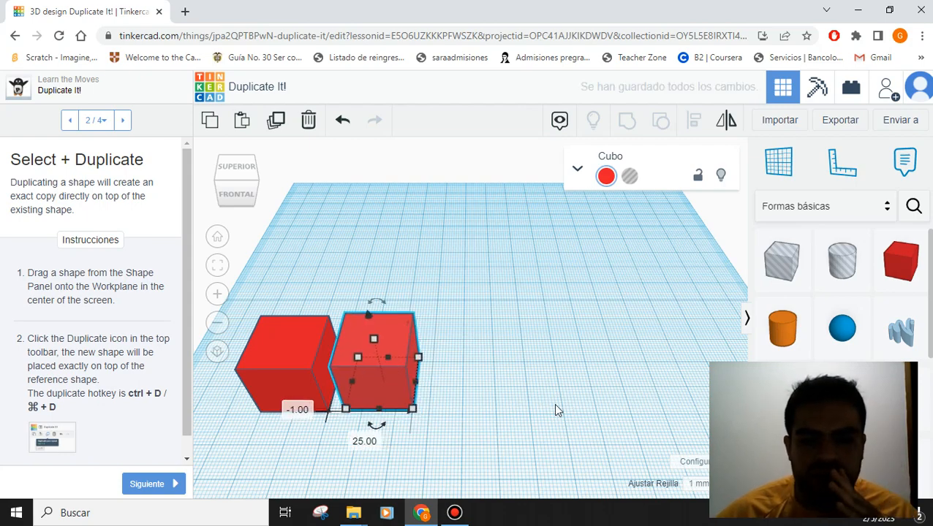
pyautogui.moveTo(504, 405); pyautogui.dragTo(513, 396, button='right')
pyautogui.moveTo(509, 389); pyautogui.dragTo(539, 378, button='middle')
pyautogui.click(428, 331)
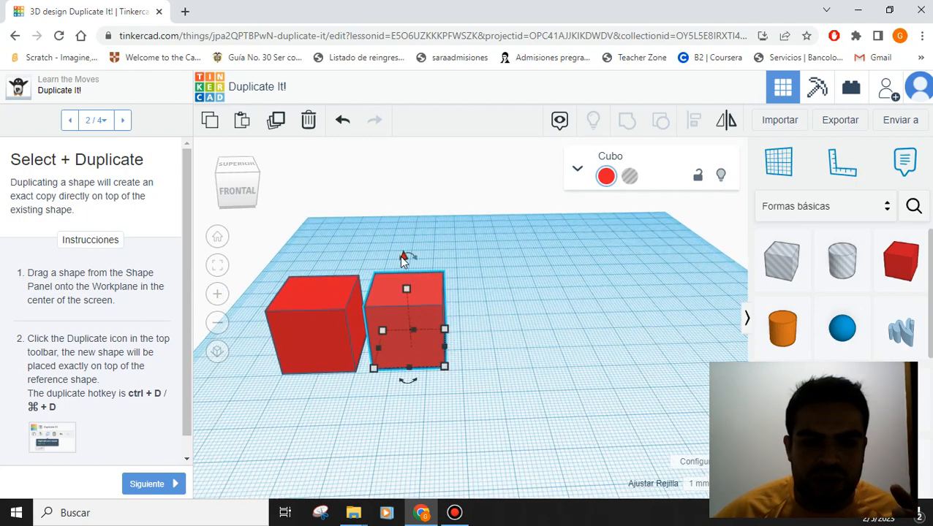
pyautogui.moveTo(401, 255); pyautogui.dragTo(398, 235)
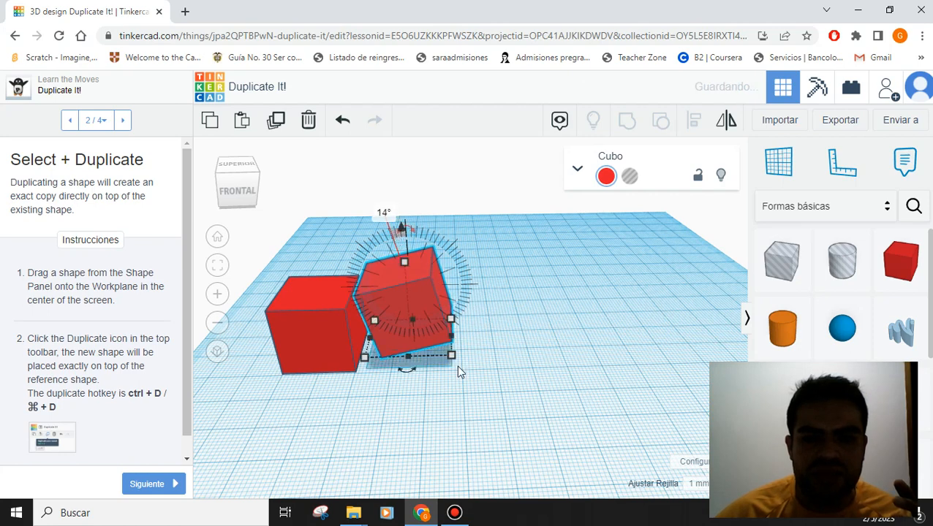
# - Adjust the right-hand cube's rotation so it leans at a slight angle, then reselect it
pyautogui.click(547, 430)
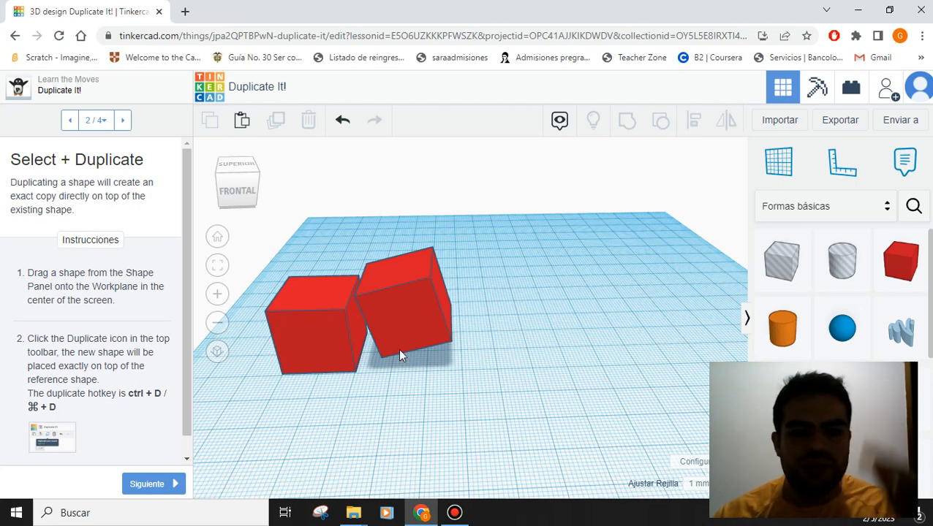
pyautogui.click(414, 279)
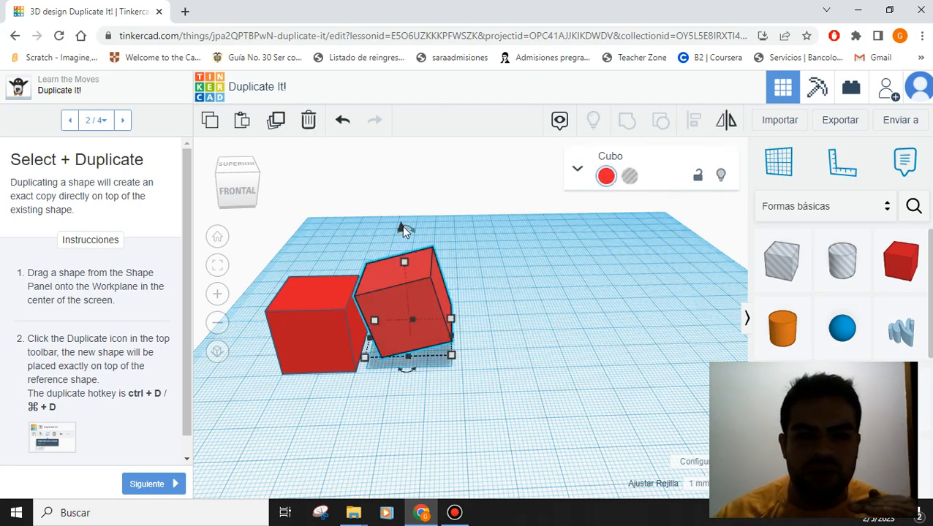
pyautogui.moveTo(401, 226)
pyautogui.mouseDown()
pyautogui.moveTo(402, 213)
pyautogui.moveTo(402, 230)
pyautogui.moveTo(410, 228)
pyautogui.moveTo(393, 227)
pyautogui.moveTo(413, 226)
pyautogui.mouseUp()
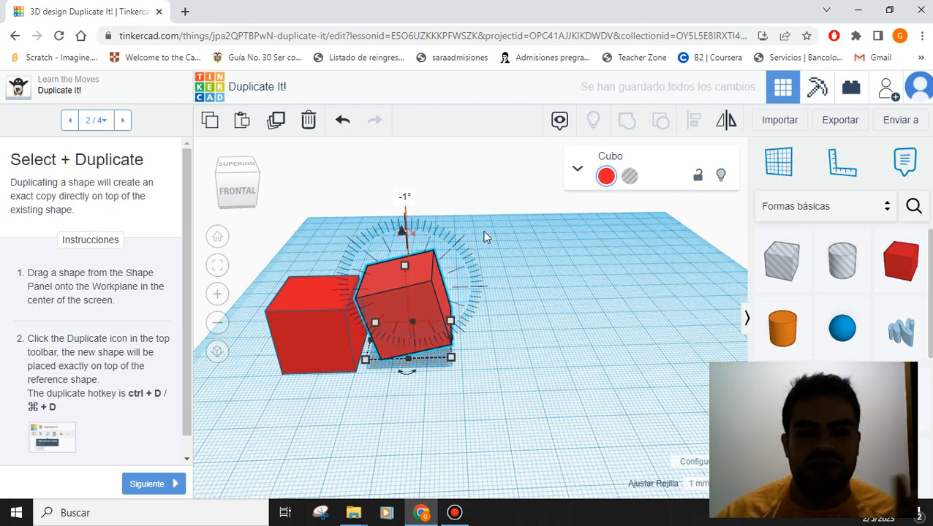
pyautogui.click(533, 260)
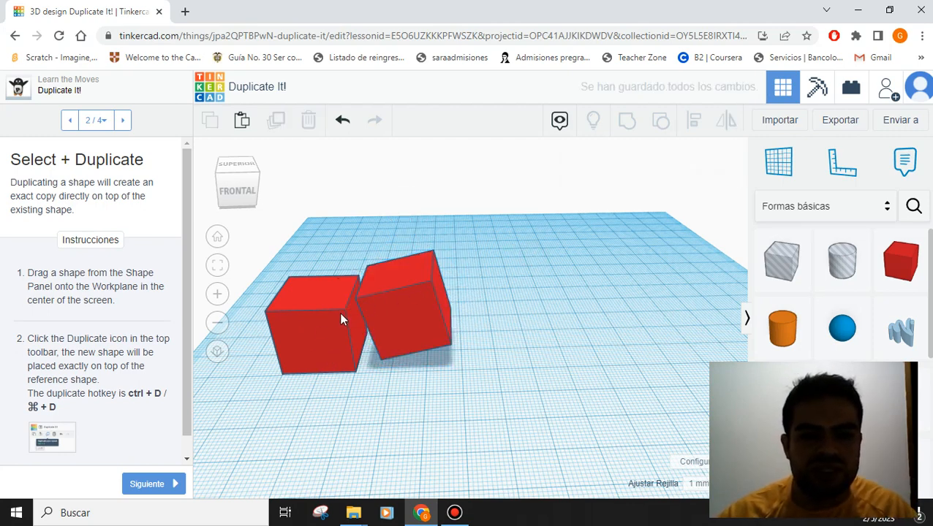
pyautogui.click(399, 308)
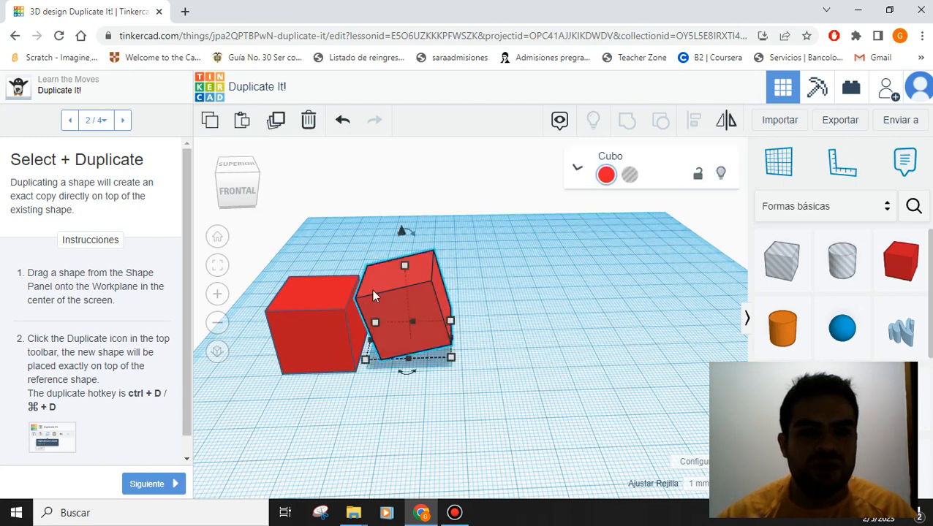
# - Copy the tilted cube, shift the copy right and raise it off the workplane
pyautogui.click(275, 123)
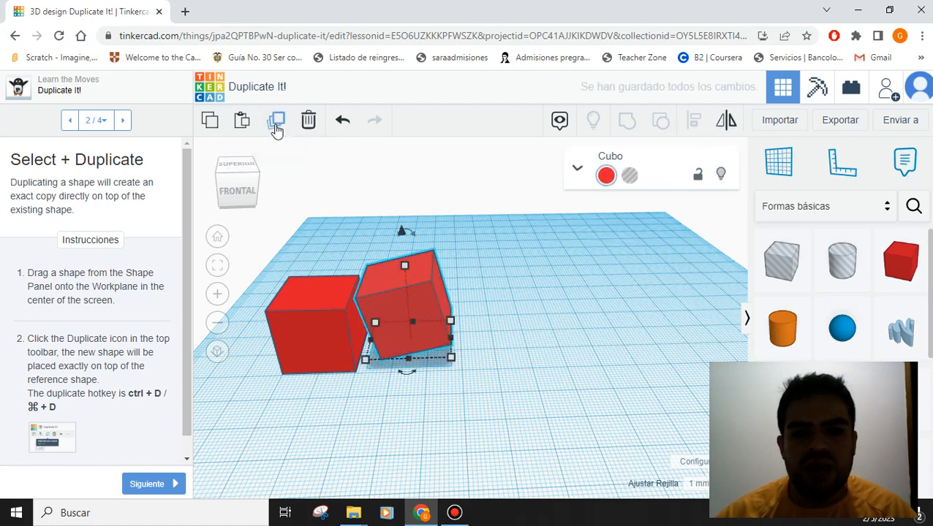
pyautogui.moveTo(427, 313); pyautogui.dragTo(514, 309)
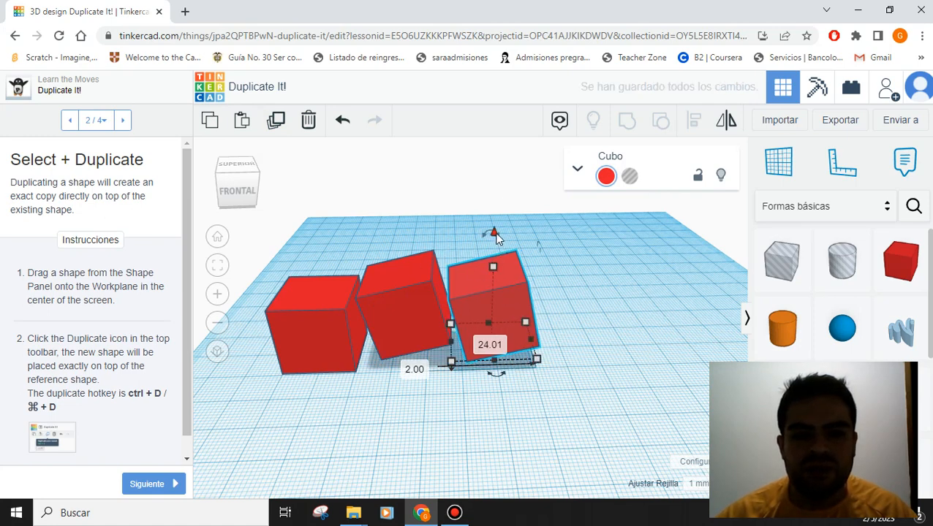
pyautogui.moveTo(496, 239); pyautogui.dragTo(480, 207)
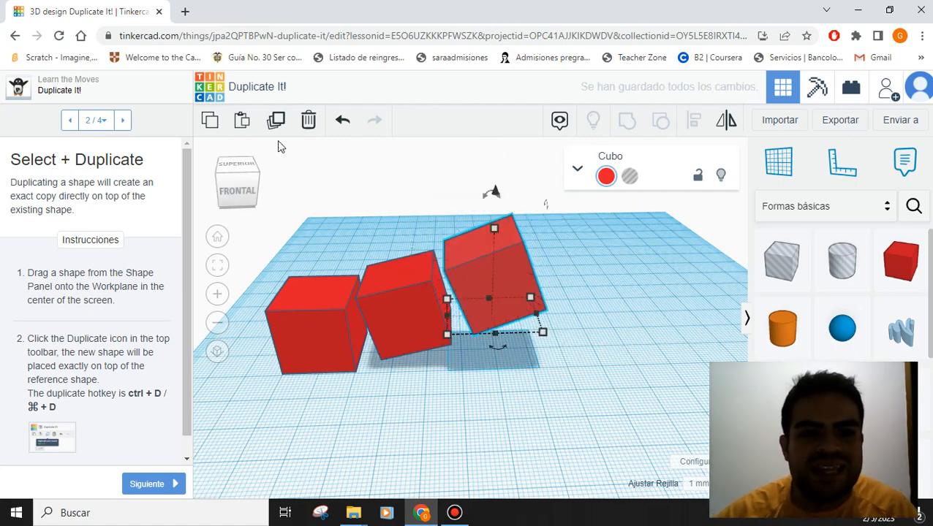
# - Repeat the duplicate twice, adding two more shifted, tilted cubes to the row
pyautogui.click(276, 122)
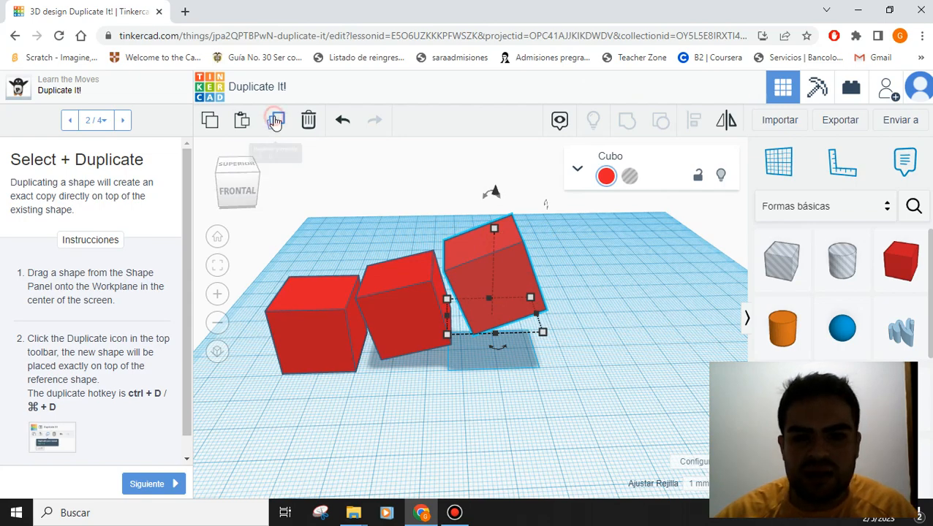
pyautogui.click(276, 122)
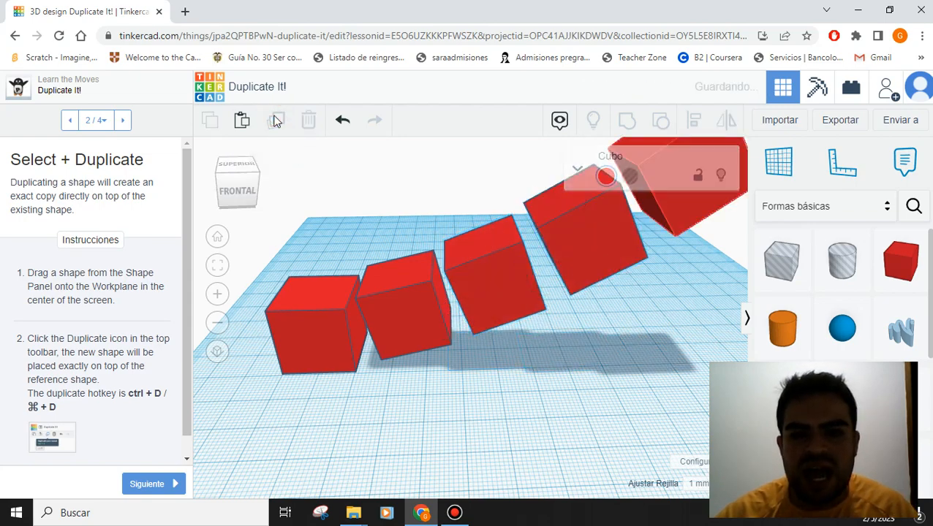
pyautogui.scroll(-3, 421, 237)
pyautogui.scroll(-2, 421, 235)
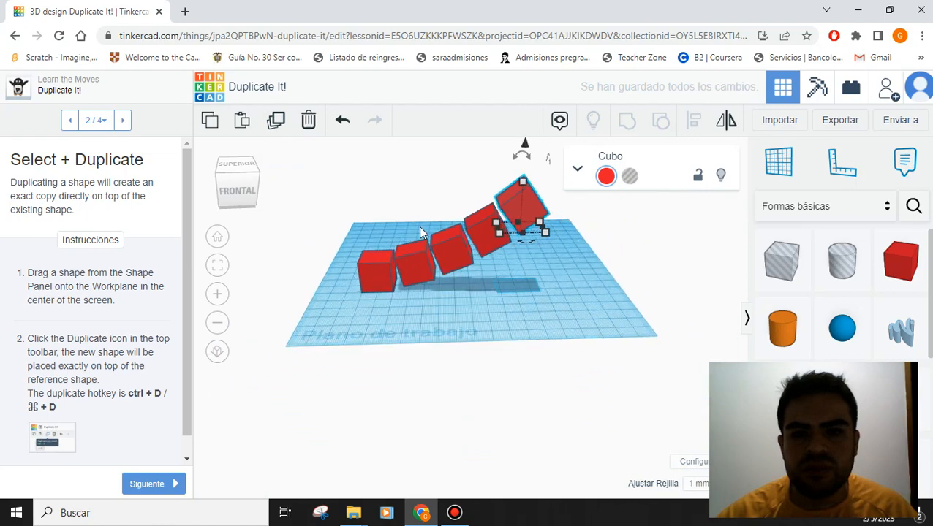
# - Repeat the duplicate nine more times, stretching the red cubes into a tall arch
pyautogui.moveTo(460, 263)
pyautogui.mouseDown(button='right')
pyautogui.moveTo(448, 280)
pyautogui.moveTo(469, 256)
pyautogui.moveTo(453, 264)
pyautogui.mouseUp(button='right')
pyautogui.click(276, 122)
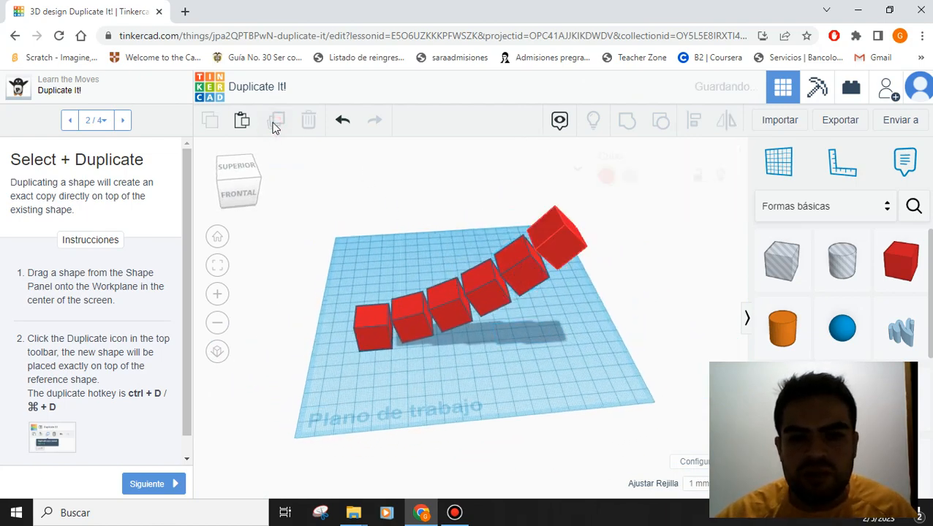
pyautogui.click(276, 122)
pyautogui.click(275, 122)
pyautogui.click(276, 122)
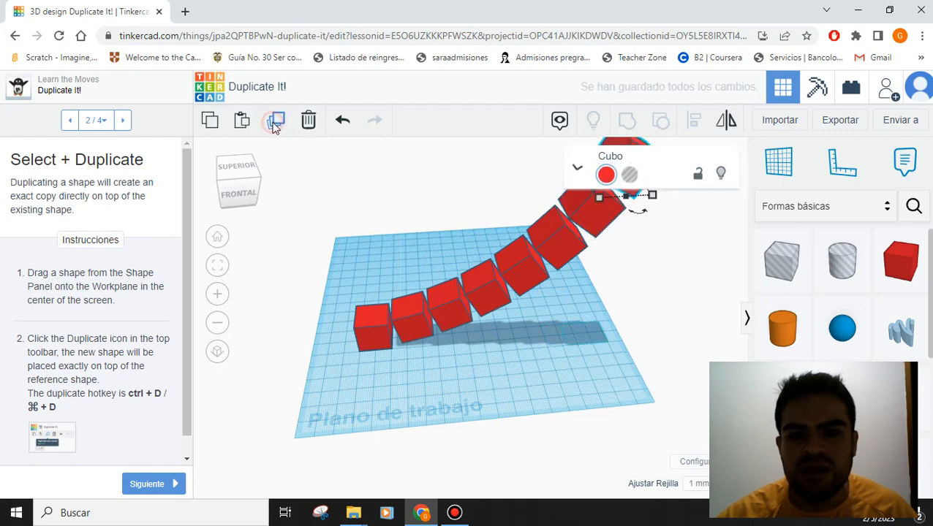
pyautogui.click(274, 123)
pyautogui.click(273, 120)
pyautogui.click(273, 120)
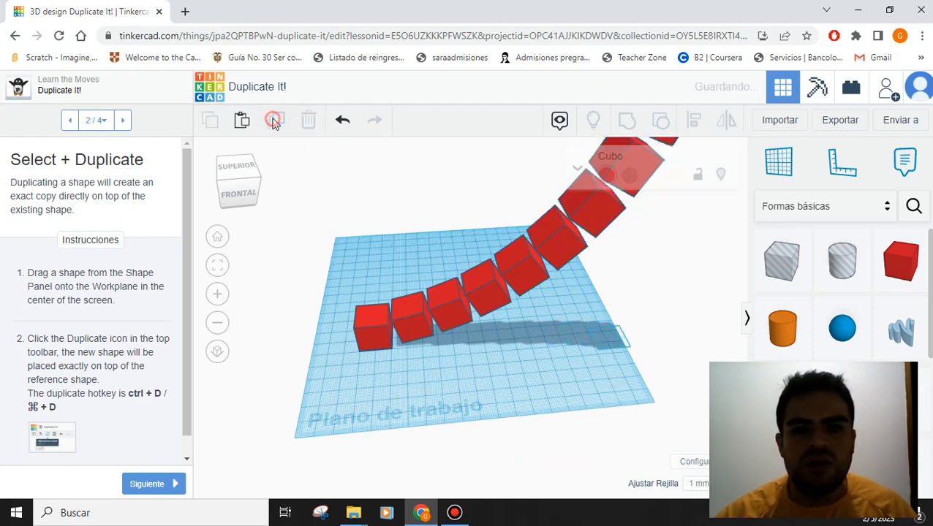
pyautogui.click(272, 120)
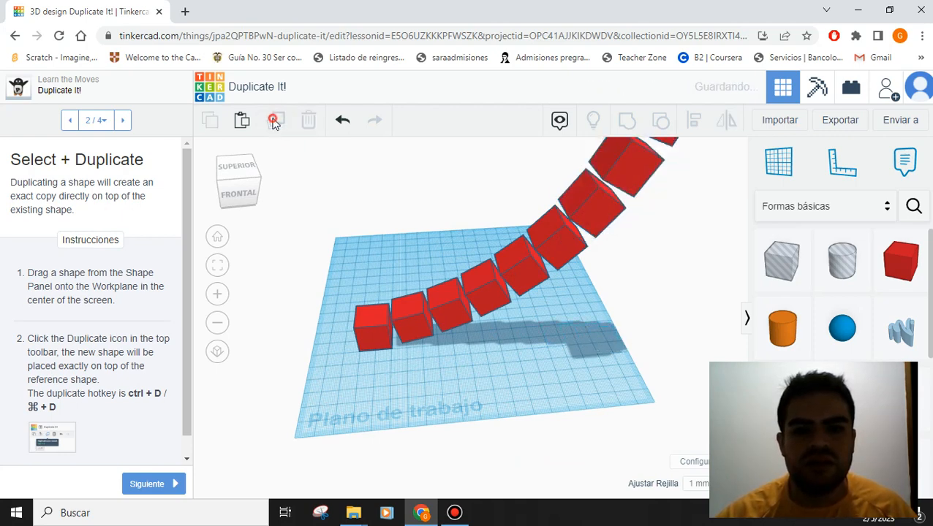
pyautogui.scroll(5, 409, 406)
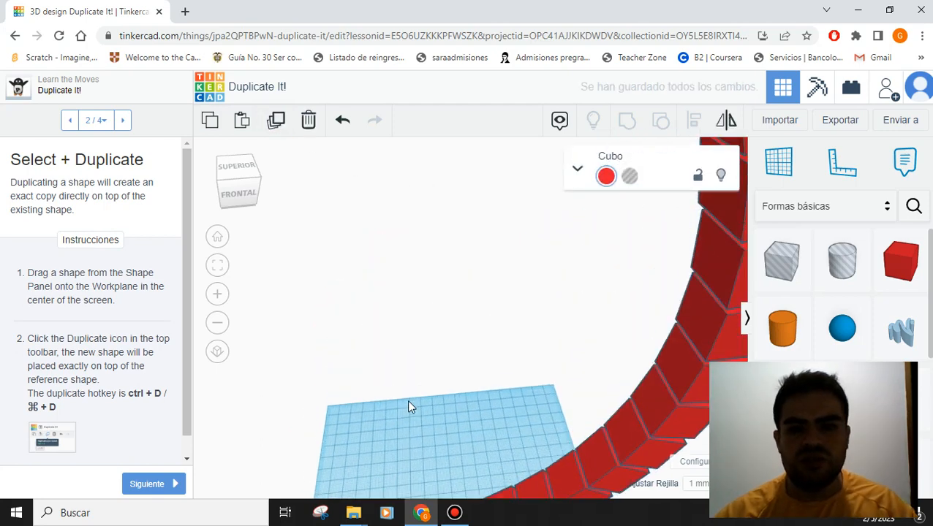
pyautogui.scroll(-5, 409, 387)
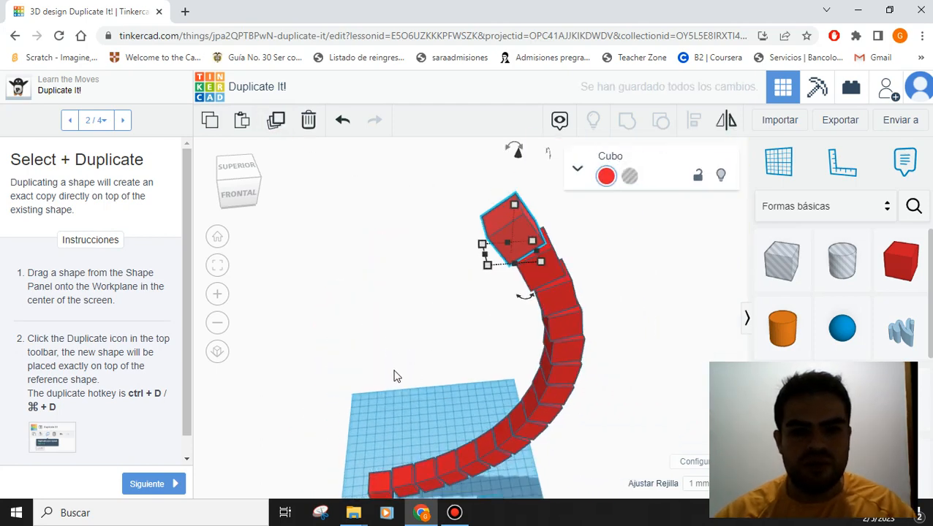
pyautogui.moveTo(404, 381); pyautogui.dragTo(413, 356, button='middle')
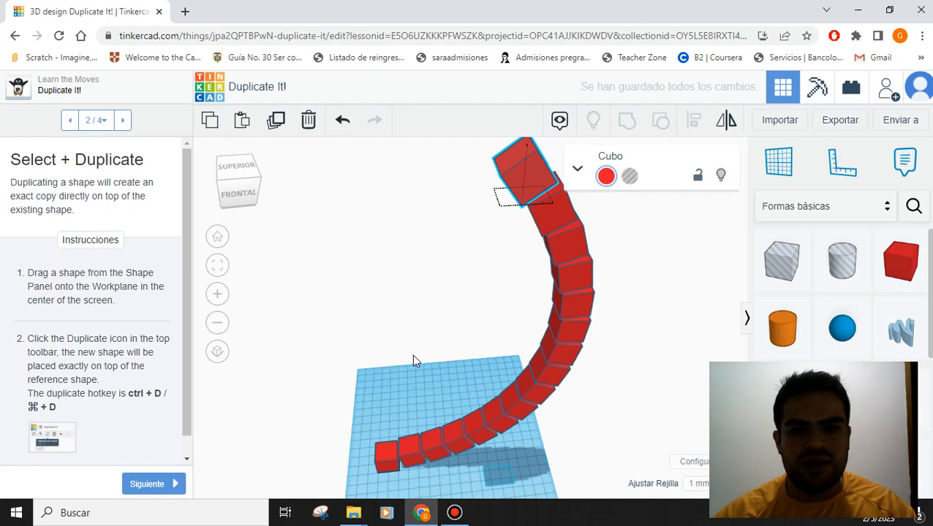
pyautogui.click(281, 121)
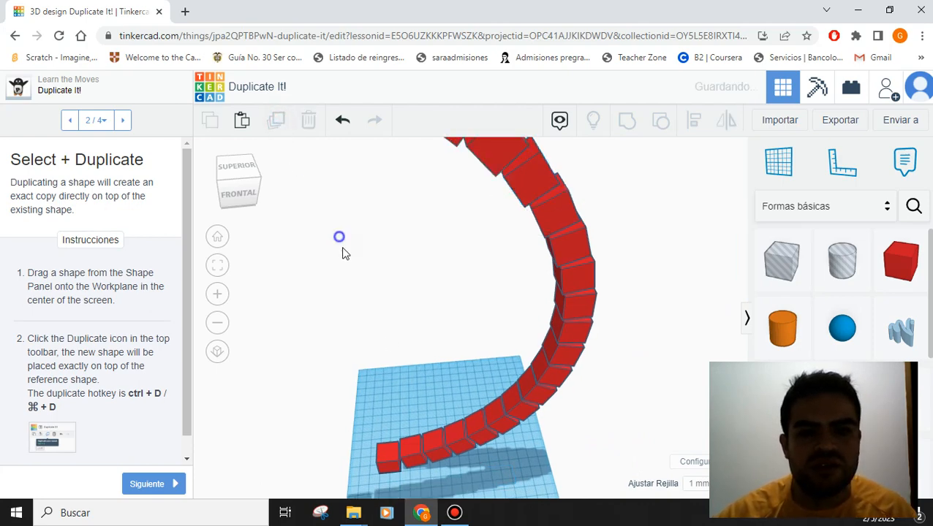
pyautogui.moveTo(342, 247); pyautogui.dragTo(333, 297, button='right')
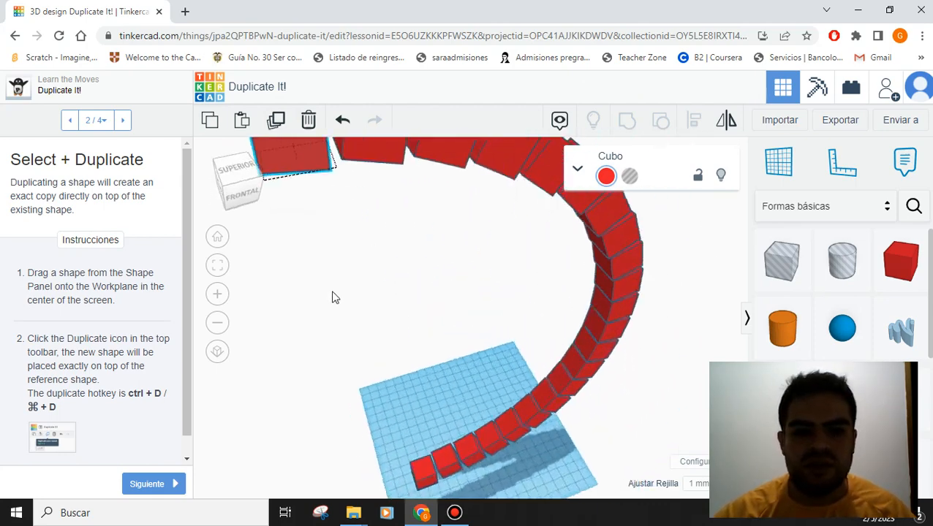
# - Advance to the Duplicate Again step and drop an orange cylinder beside the cube arch
pyautogui.click(150, 483)
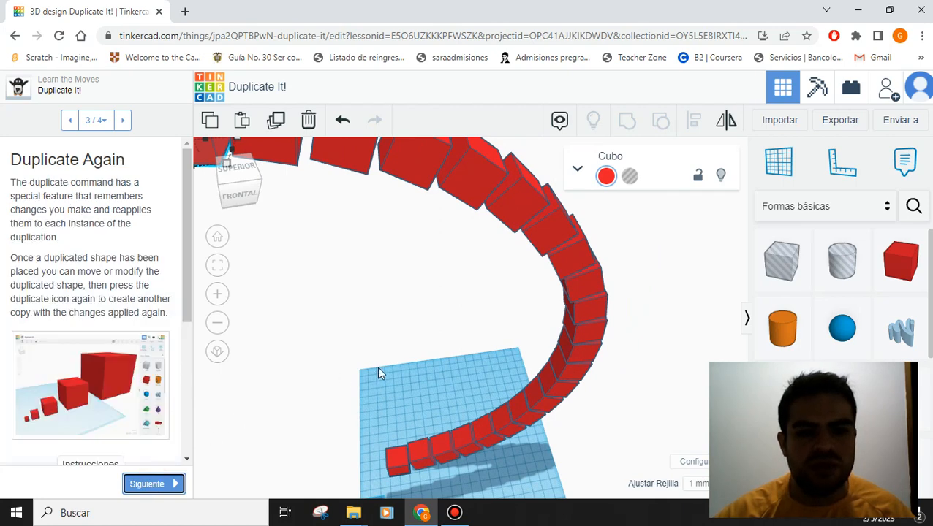
pyautogui.moveTo(483, 442); pyautogui.dragTo(840, 397, button='right')
pyautogui.scroll(5, 570, 380)
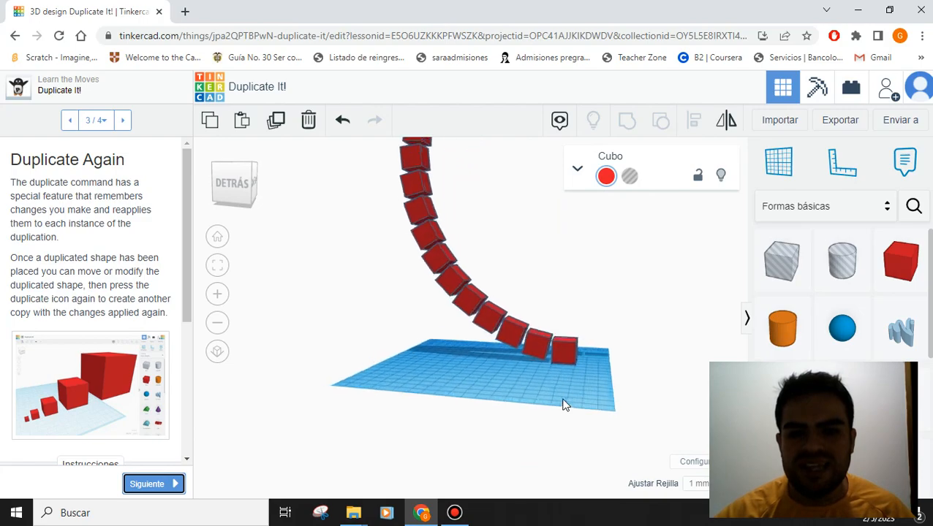
pyautogui.scroll(10, 563, 404)
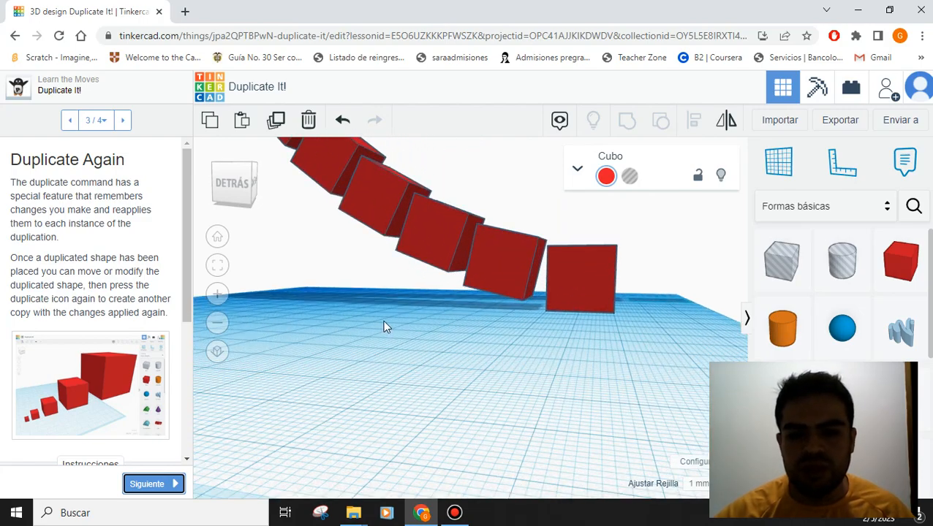
pyautogui.moveTo(383, 321); pyautogui.dragTo(749, 327, button='right')
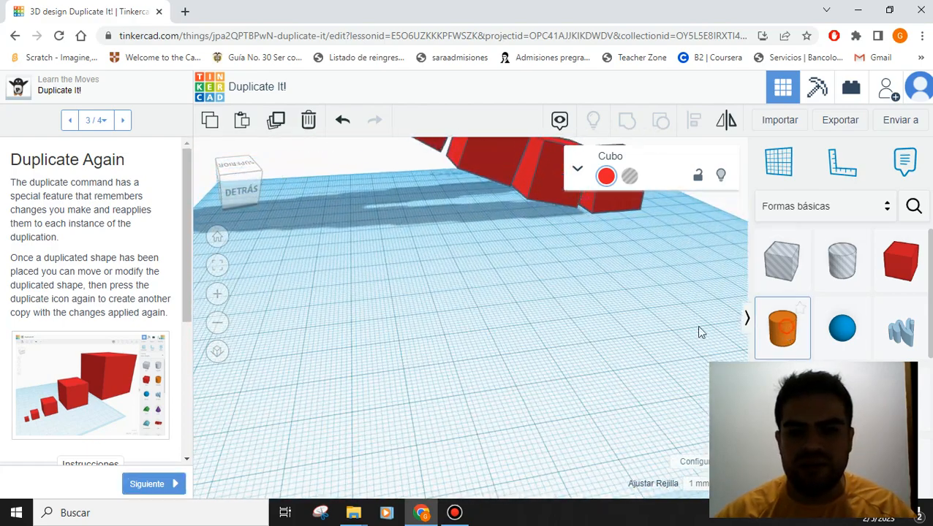
pyautogui.click(308, 334)
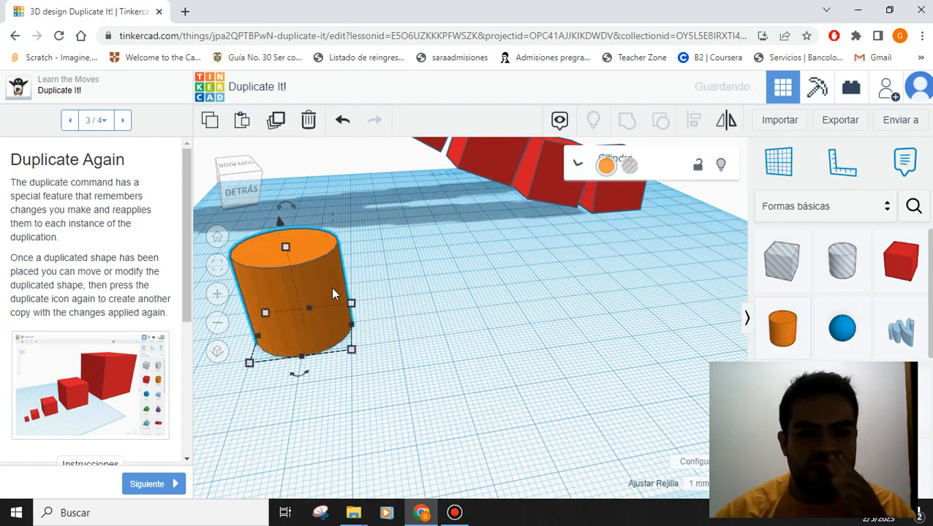
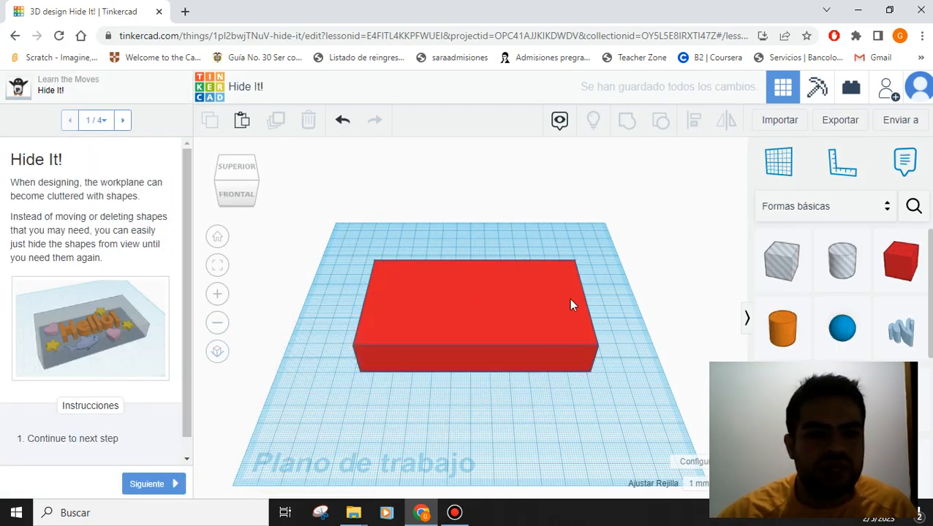
# - Advance to step 2, Hide Section, hide the top red box, and select the remaining one
pyautogui.click(149, 485)
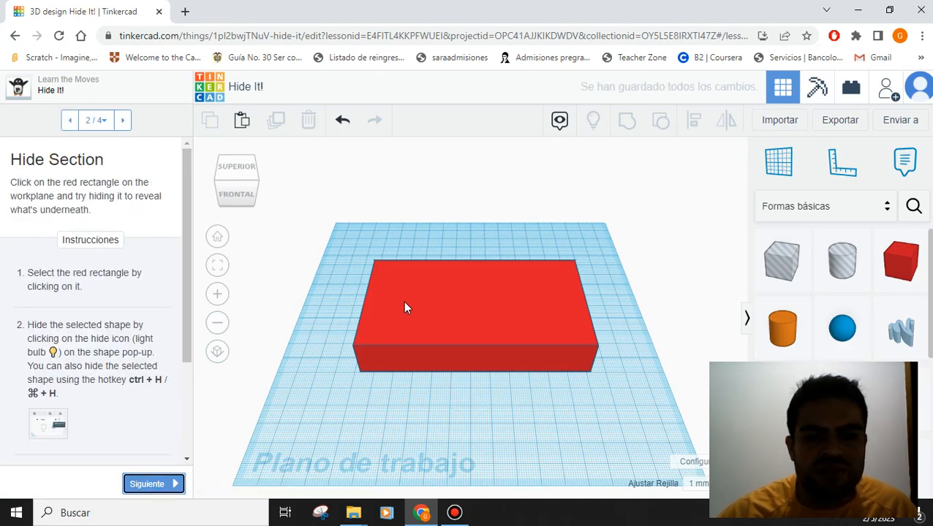
pyautogui.scroll(4, 494, 334)
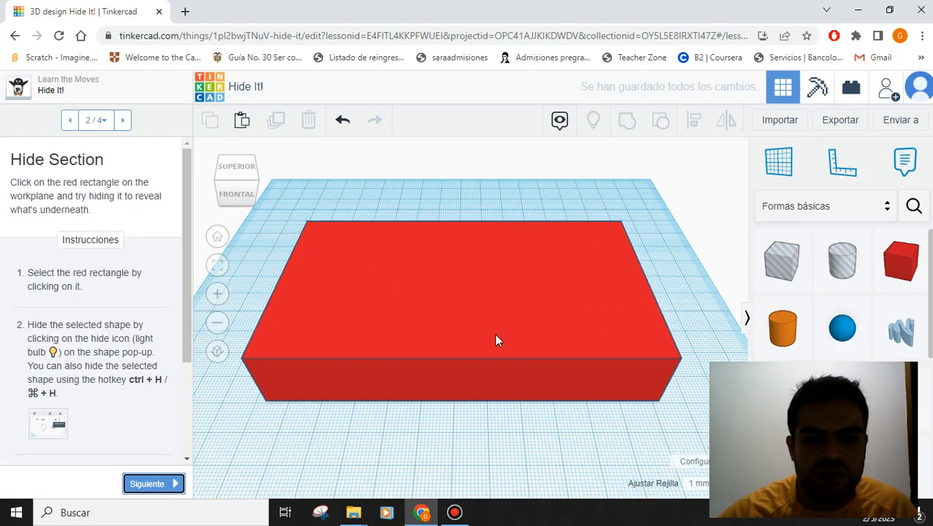
pyautogui.click(419, 293)
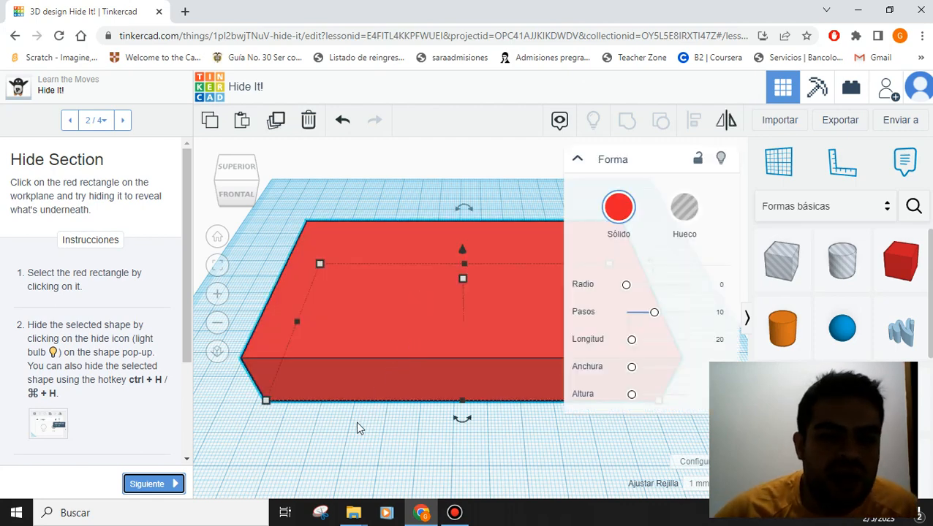
pyautogui.click(577, 160)
pyautogui.click(578, 161)
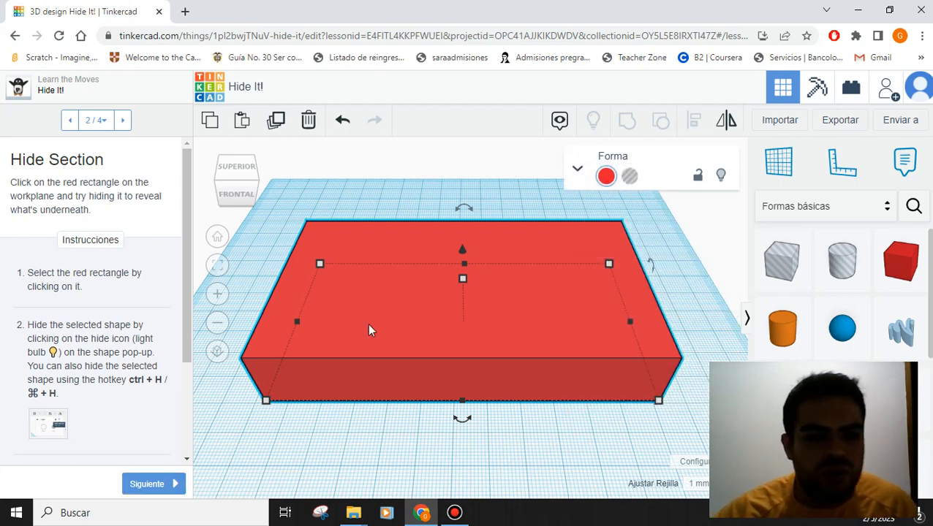
pyautogui.scroll(-1, 165, 397)
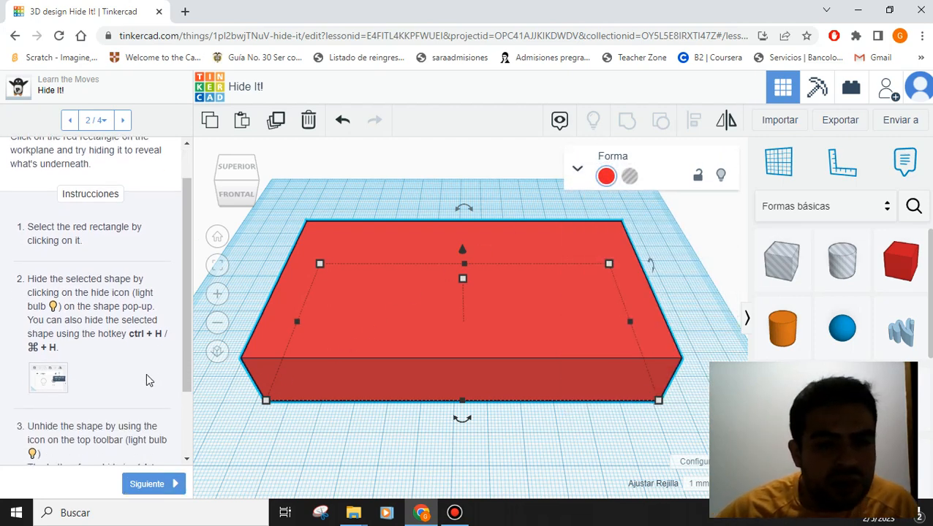
pyautogui.click(720, 179)
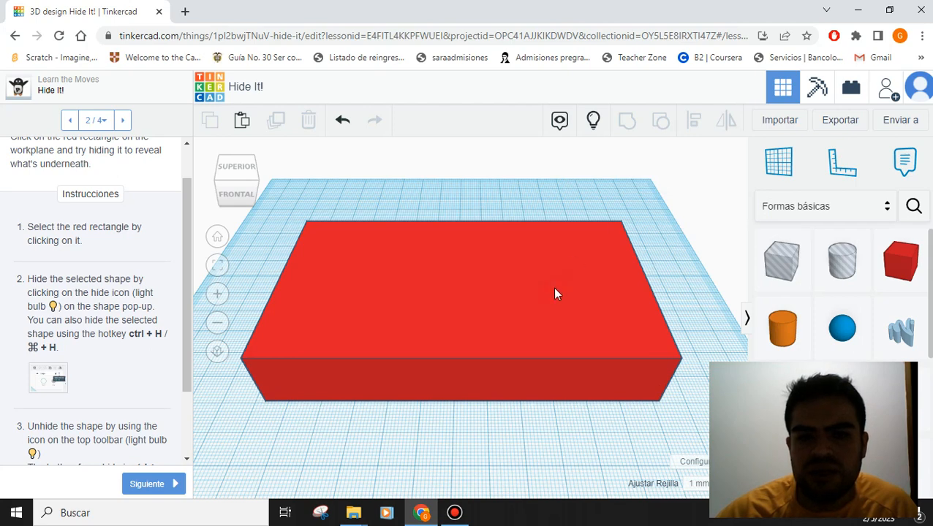
pyautogui.click(554, 294)
# - Hide the red box to reveal HELLO!, add and hide another red box, then show all shapes
pyautogui.click(720, 179)
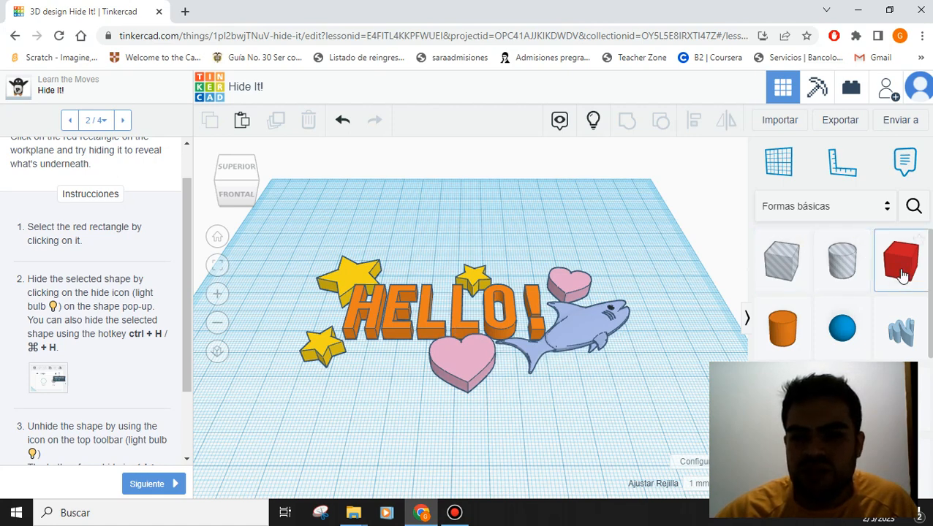
pyautogui.moveTo(903, 267); pyautogui.dragTo(676, 394)
pyautogui.click(629, 427)
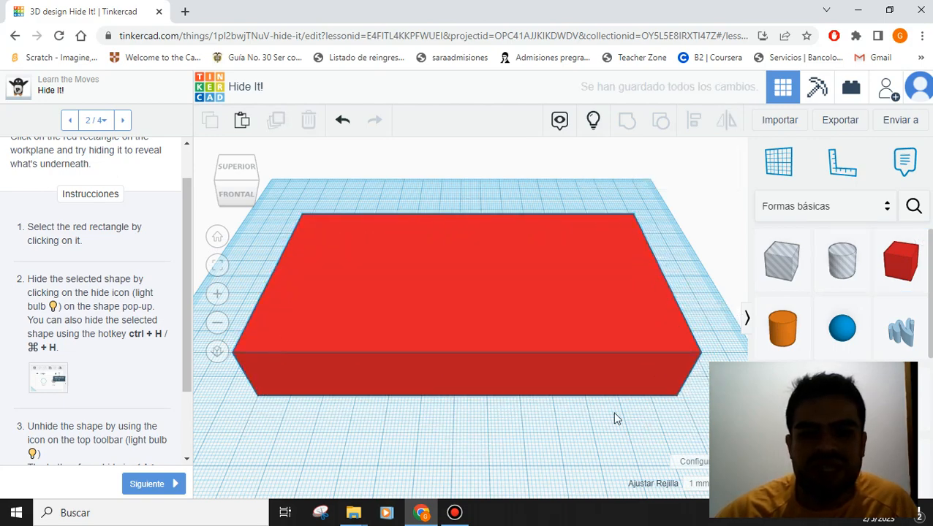
pyautogui.click(527, 303)
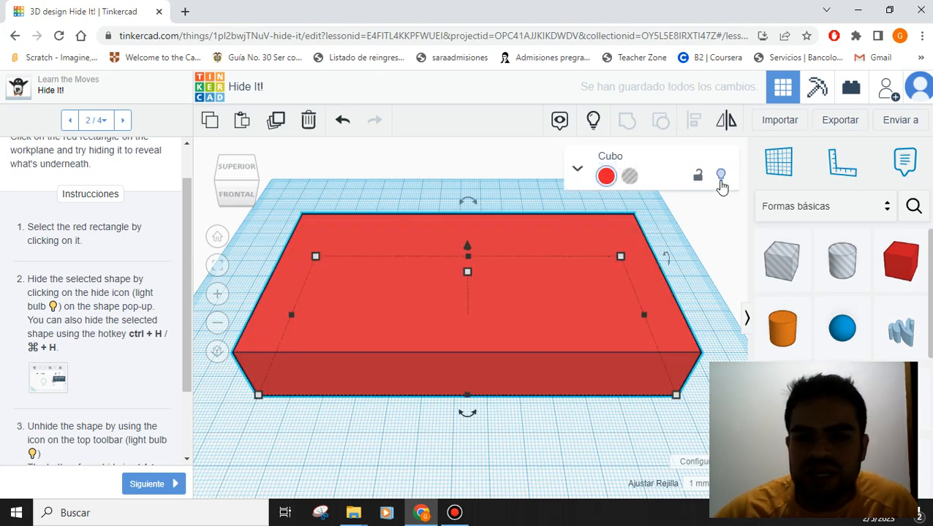
pyautogui.click(721, 178)
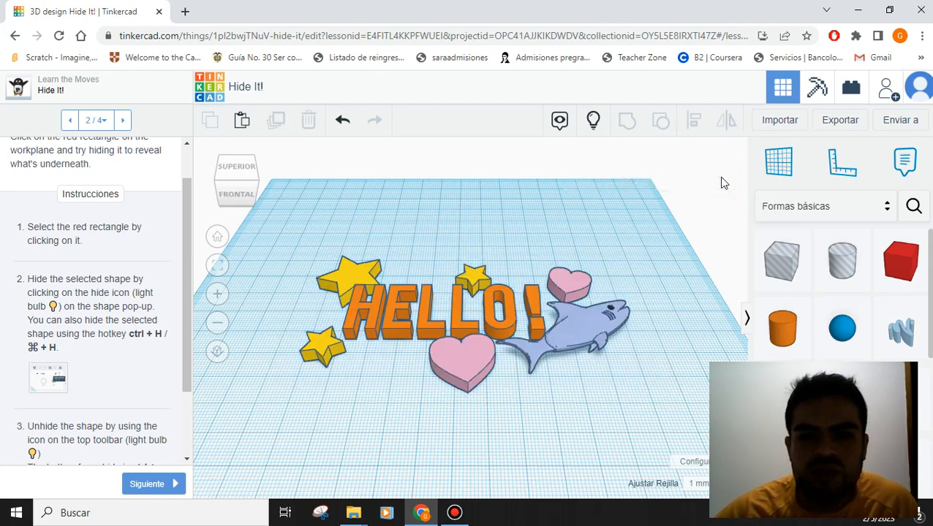
pyautogui.click(594, 122)
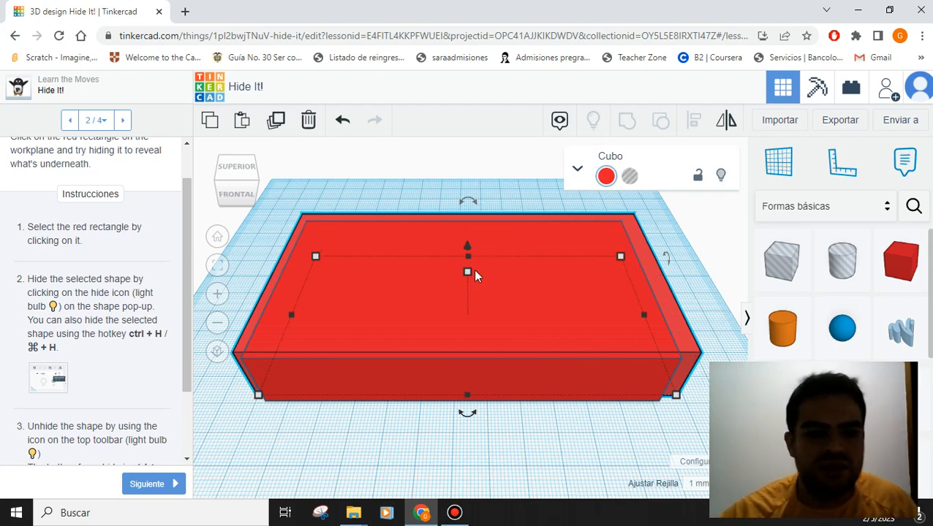
pyautogui.scroll(-2, 142, 366)
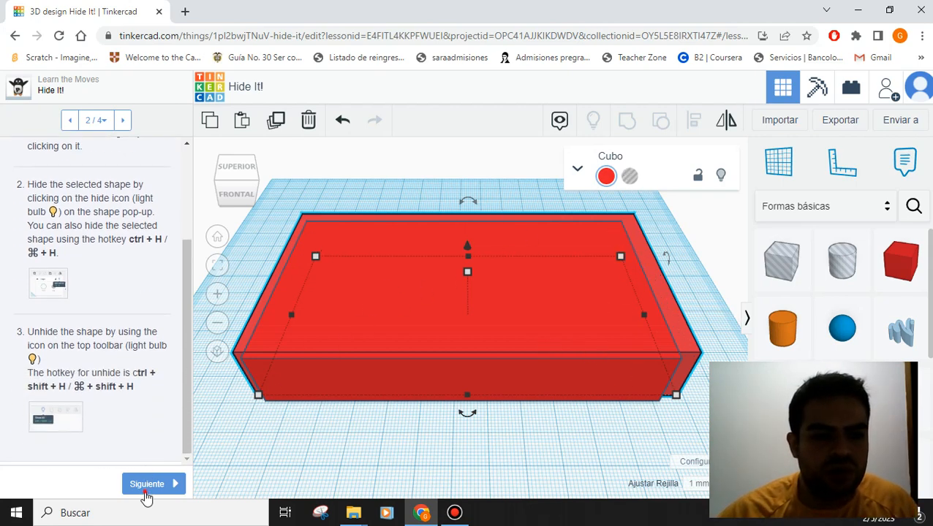
# - On the lasso hiding step, hide all three red boxes to reveal HELLO!, then reach 'You Did It!'
pyautogui.click(146, 485)
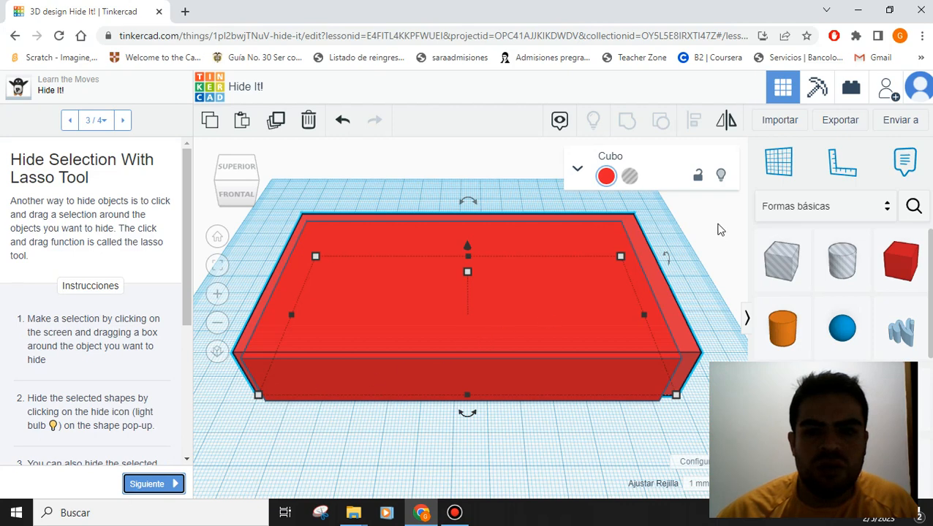
pyautogui.click(720, 176)
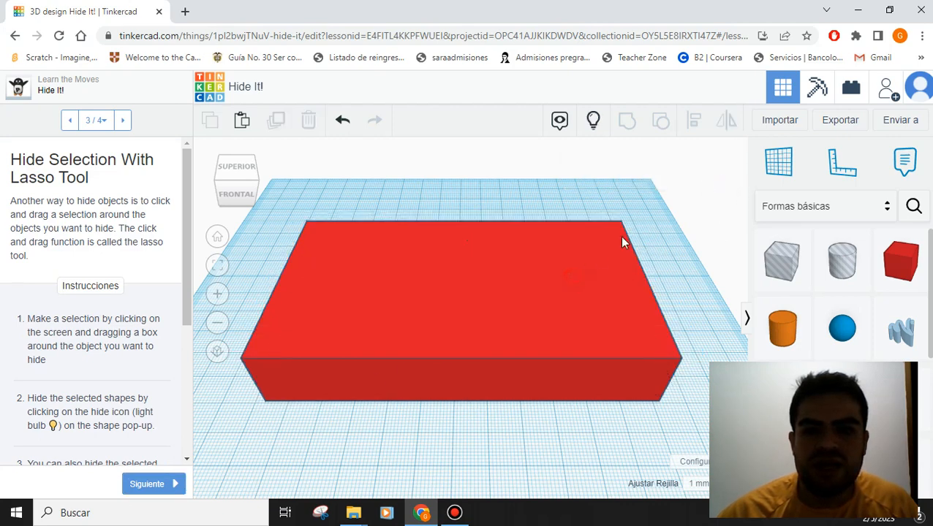
pyautogui.click(591, 266)
pyautogui.click(721, 175)
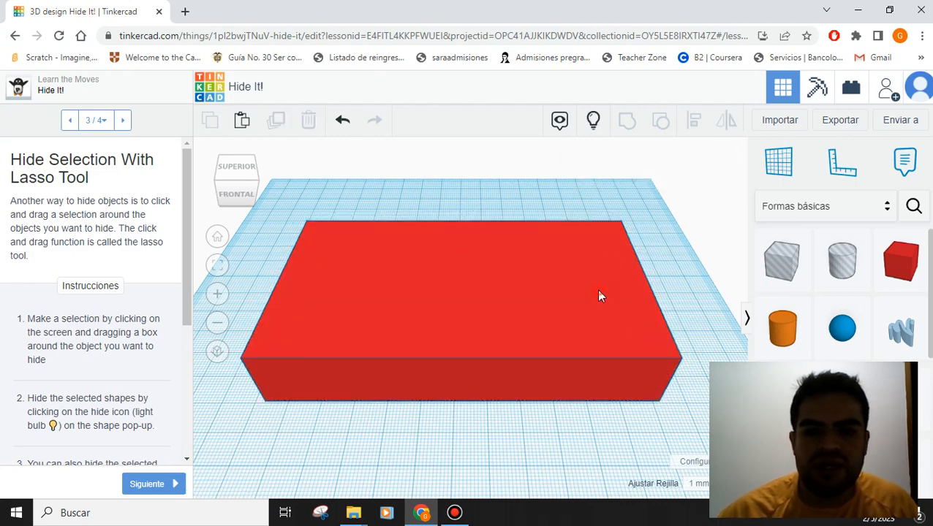
pyautogui.click(598, 296)
pyautogui.click(721, 173)
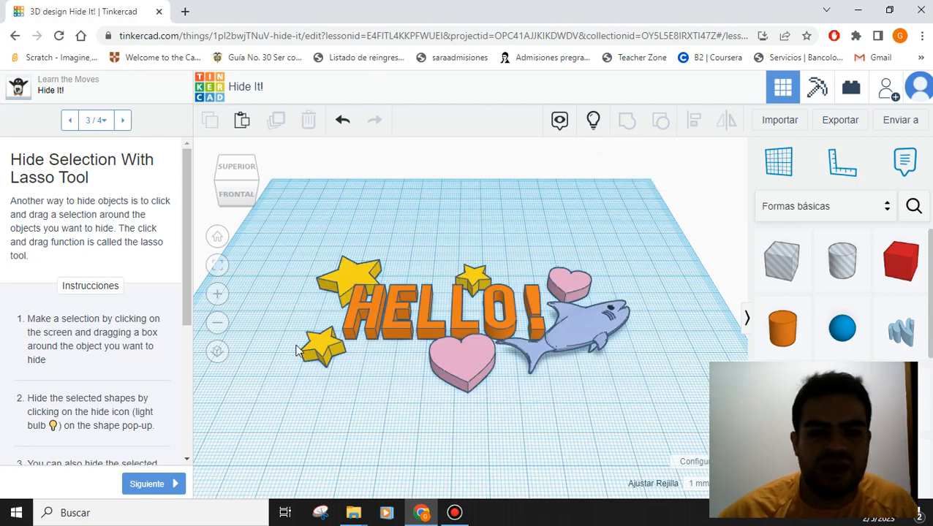
pyautogui.click(150, 481)
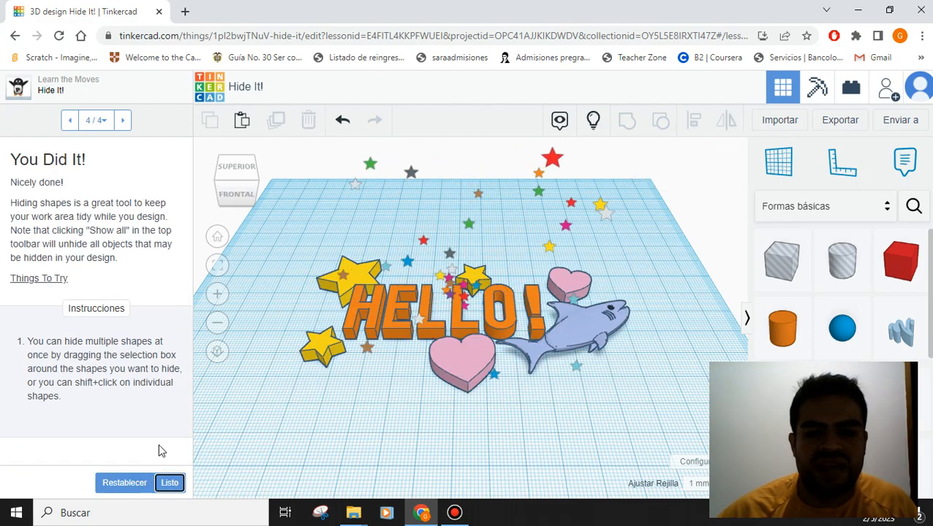
# - Mark Hide It! as done and continue to the '10 - Align It!' lesson
pyautogui.click(170, 482)
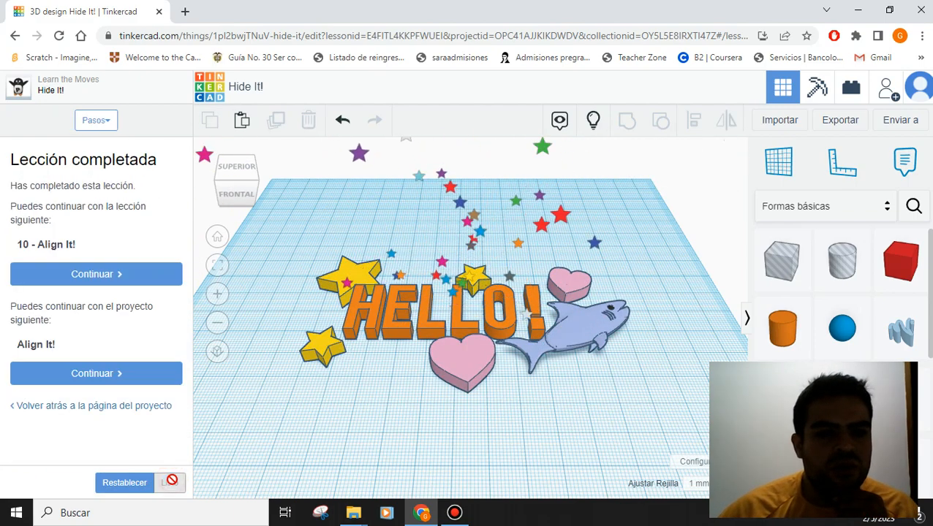
pyautogui.click(123, 276)
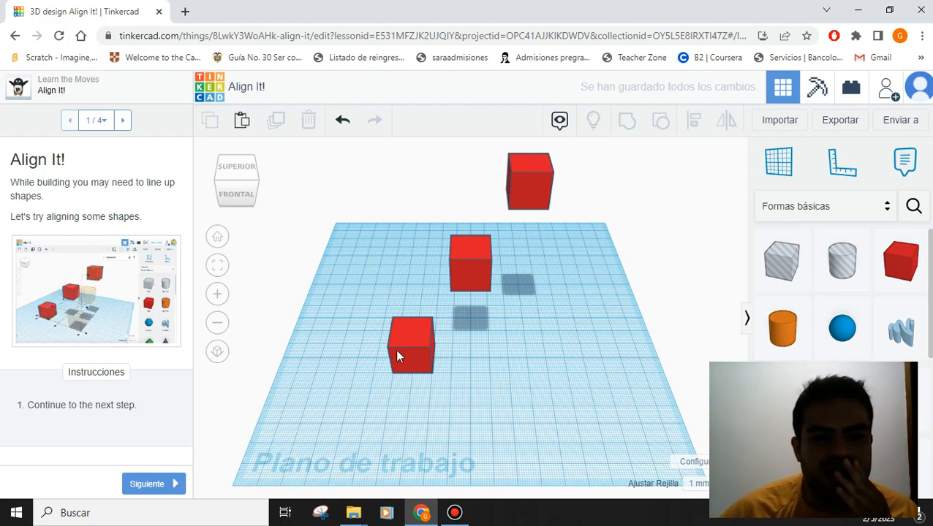
# - Select all three red cubes, align their left sides, and advance to Preview Shape Alignment
pyautogui.moveTo(482, 356); pyautogui.dragTo(553, 329, button='right')
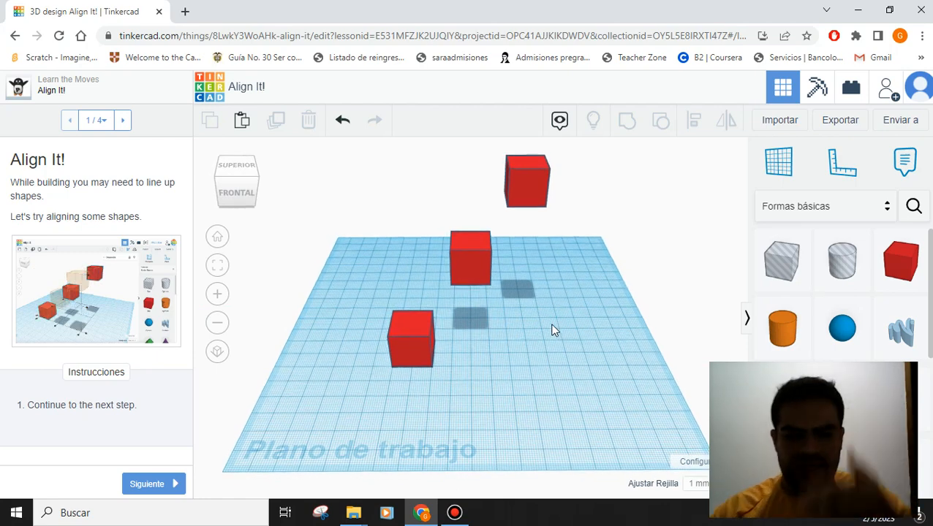
pyautogui.click(410, 332)
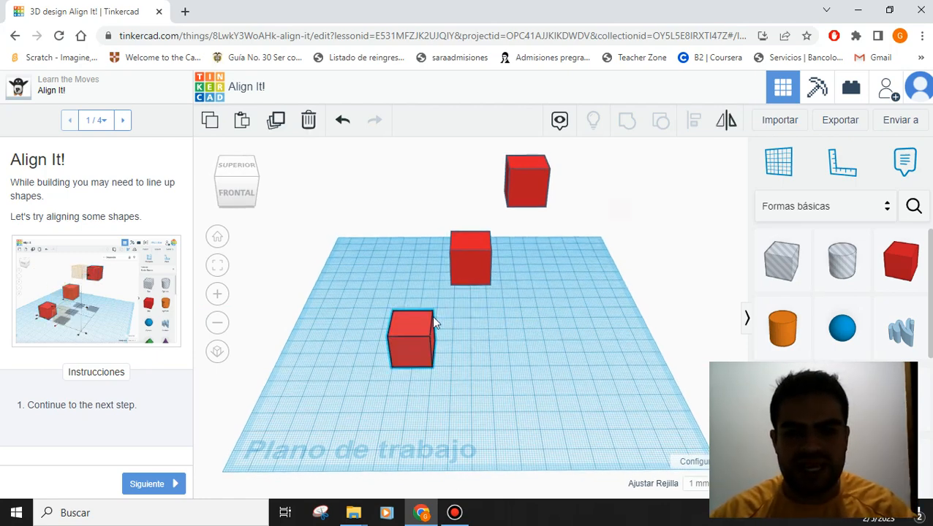
pyautogui.keyDown('shift'); pyautogui.click(483, 250); pyautogui.keyUp('shift')
pyautogui.keyDown('shift'); pyautogui.click(527, 192); pyautogui.keyUp('shift')
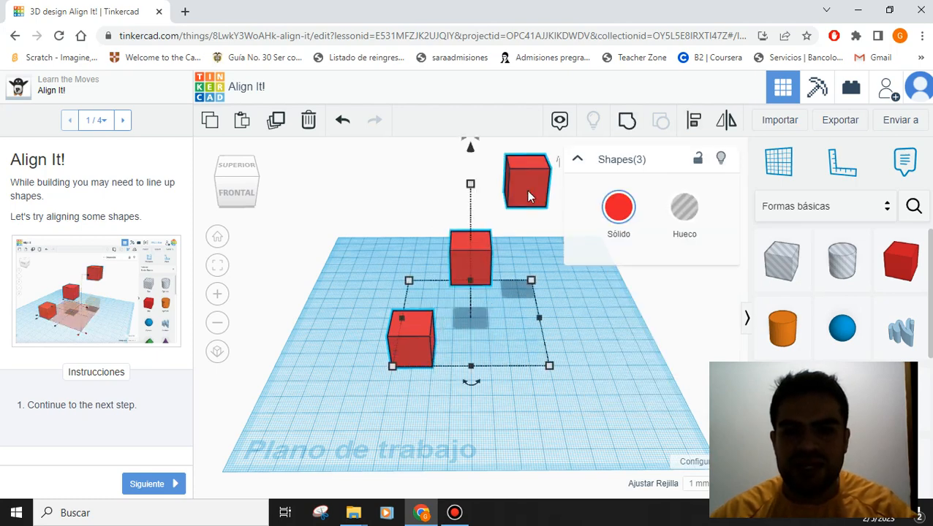
pyautogui.click(695, 122)
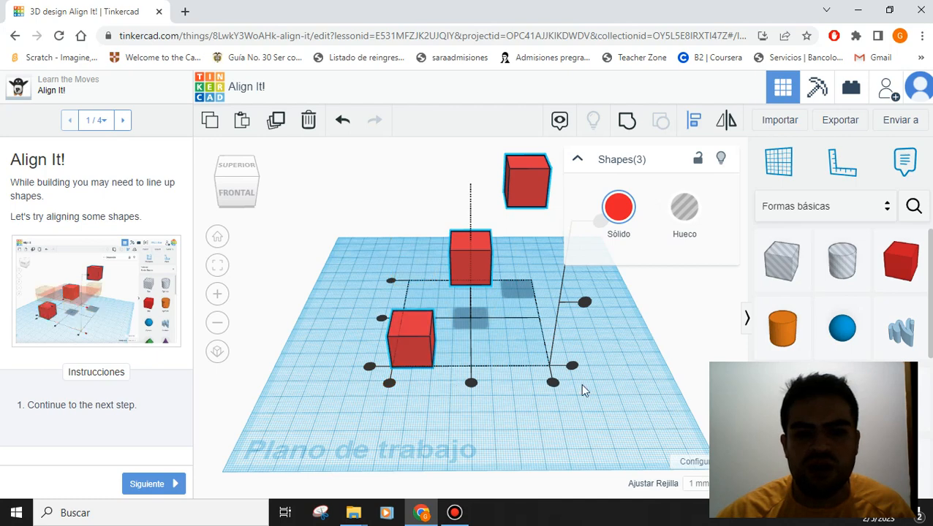
pyautogui.click(577, 158)
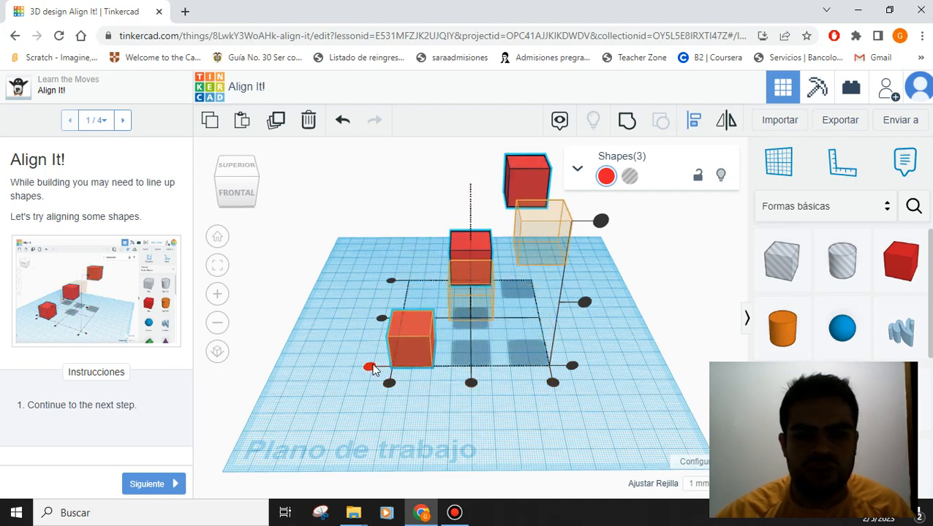
pyautogui.click(370, 366)
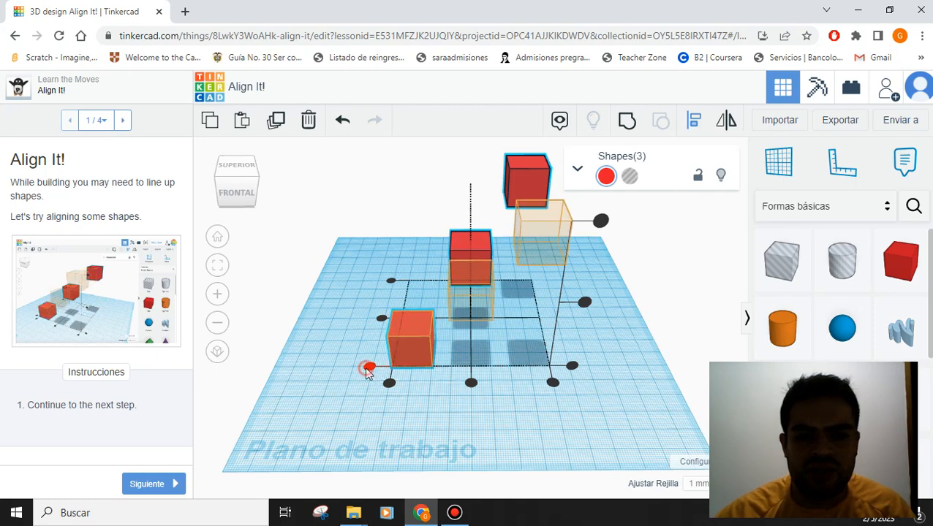
pyautogui.click(161, 485)
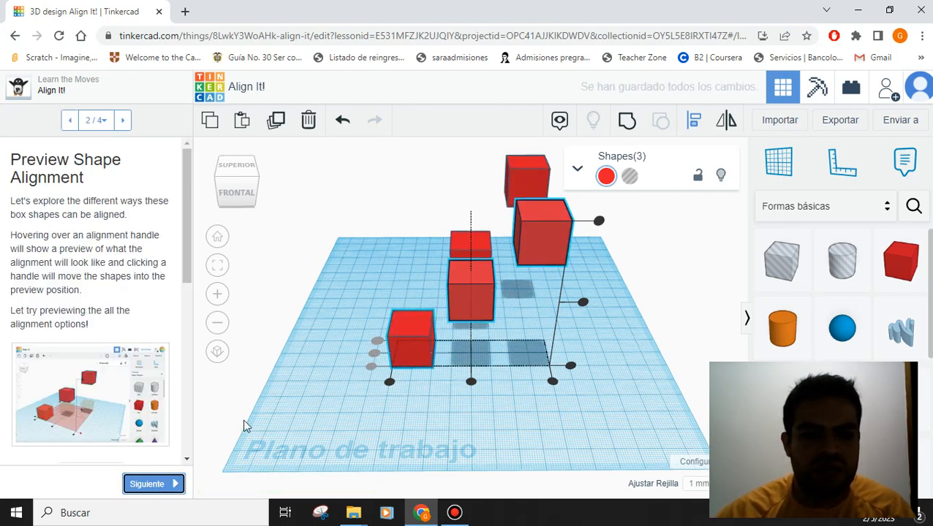
# - Select the three cubes, align them to the previewed left-edge positions, and advance to Align to the Bottom
pyautogui.moveTo(481, 407); pyautogui.dragTo(512, 369, button='right')
pyautogui.click(495, 352)
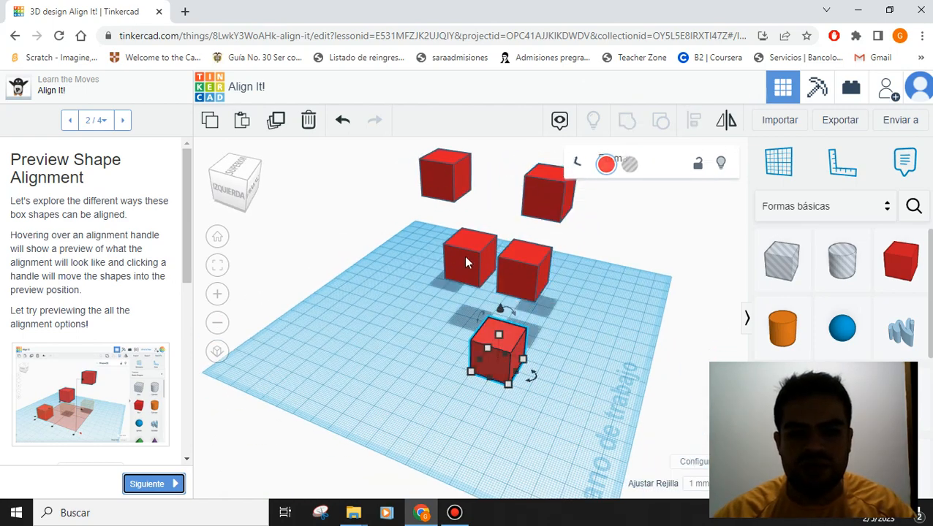
pyautogui.keyDown('shift'); pyautogui.click(458, 240); pyautogui.keyUp('shift')
pyautogui.keyDown('shift'); pyautogui.click(444, 181); pyautogui.keyUp('shift')
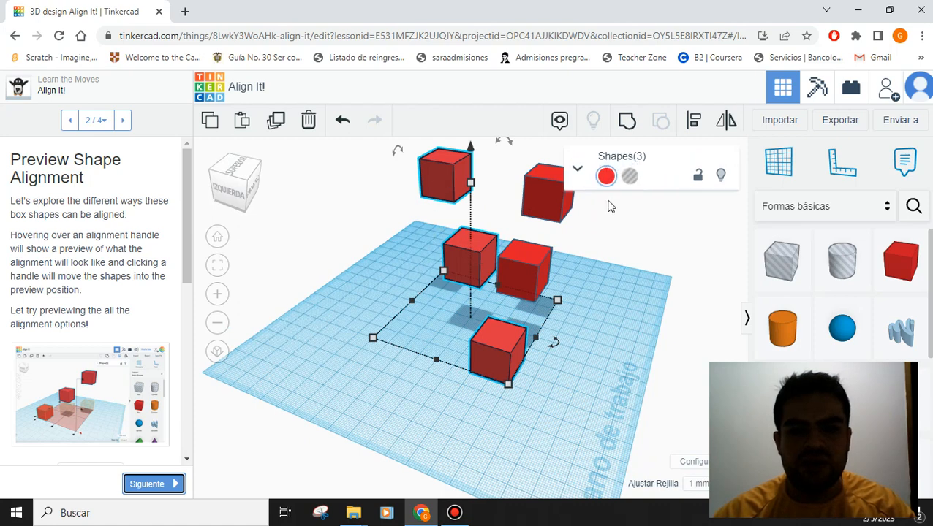
pyautogui.click(694, 119)
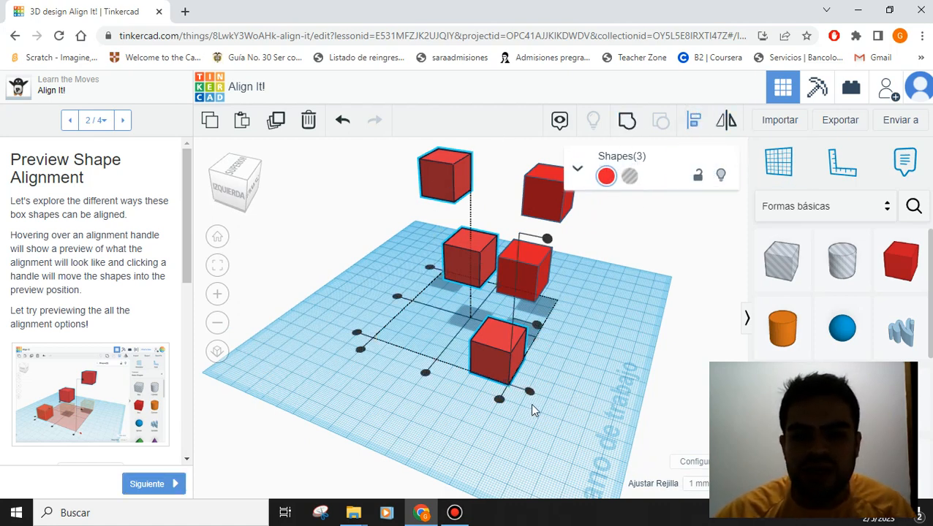
pyautogui.moveTo(530, 395)
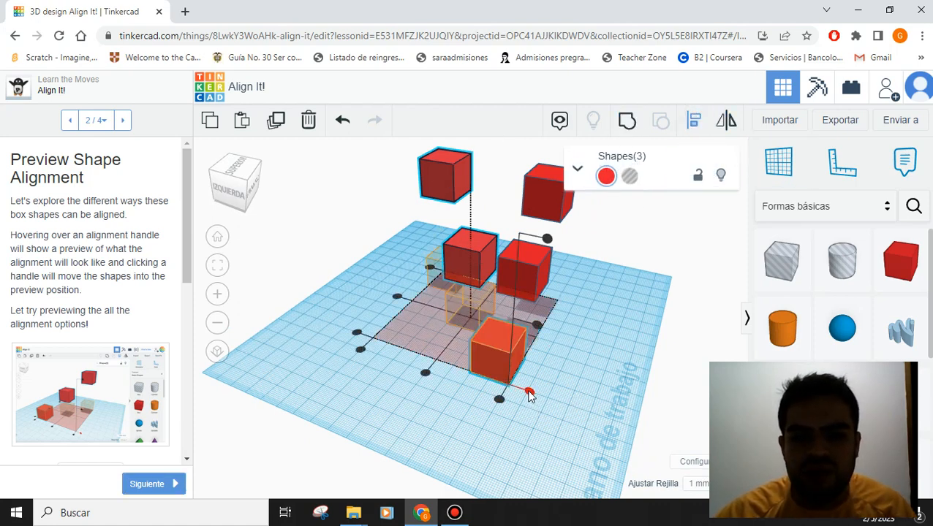
pyautogui.click(358, 335)
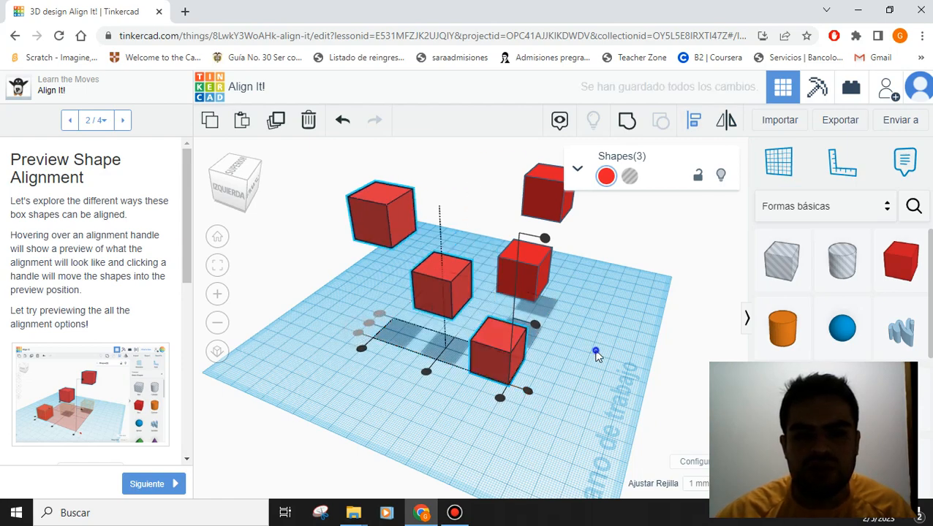
pyautogui.moveTo(592, 353); pyautogui.dragTo(472, 339, button='right')
pyautogui.press('l')
pyautogui.click(172, 485)
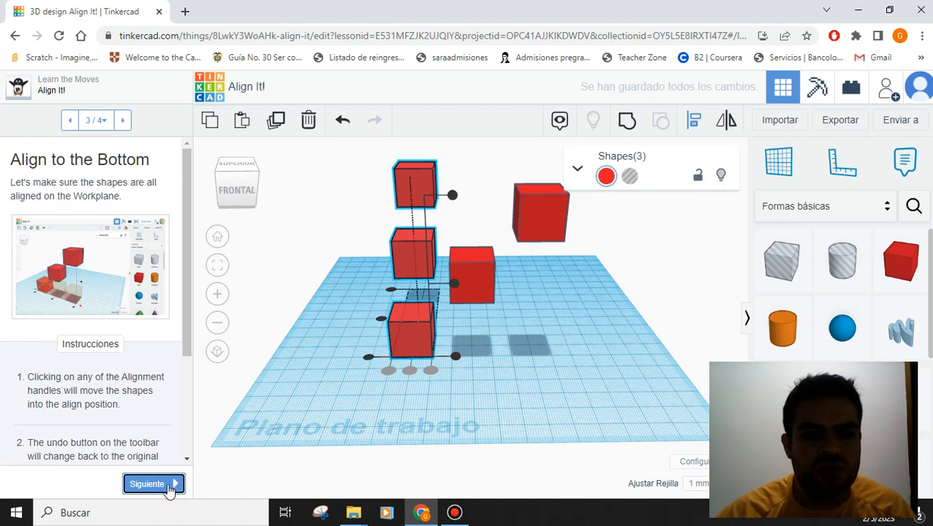
# - On step 4/4, try a top alignment, undo it, and finish the lesson with Listo
pyautogui.click(169, 486)
pyautogui.moveTo(507, 294); pyautogui.dragTo(663, 302, button='right')
pyautogui.press('l')
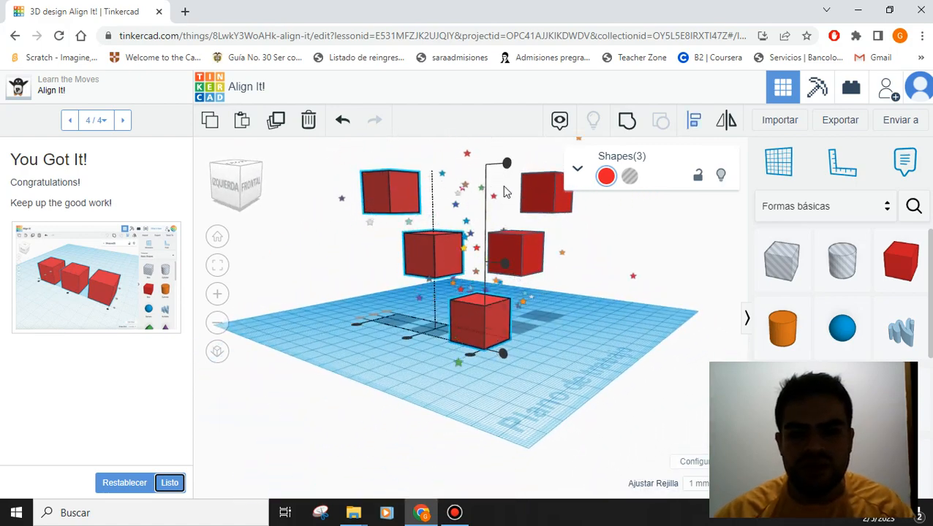
pyautogui.click(507, 163)
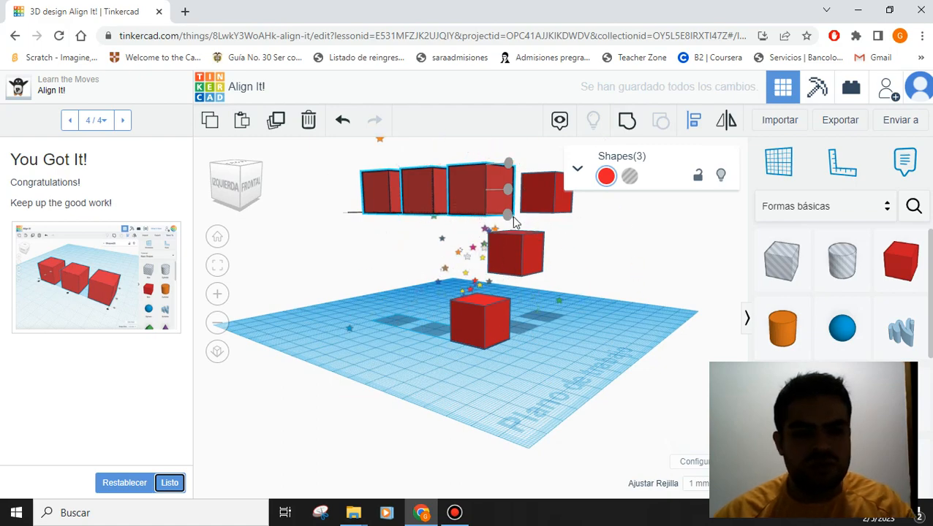
pyautogui.hotkey('ctrl', 'z')
pyautogui.moveTo(595, 344); pyautogui.dragTo(579, 369, button='right')
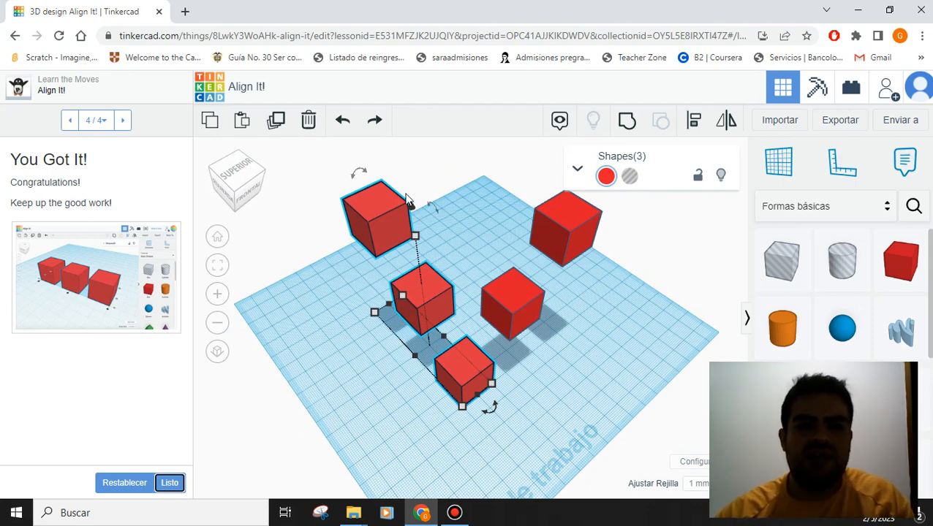
pyautogui.click(167, 485)
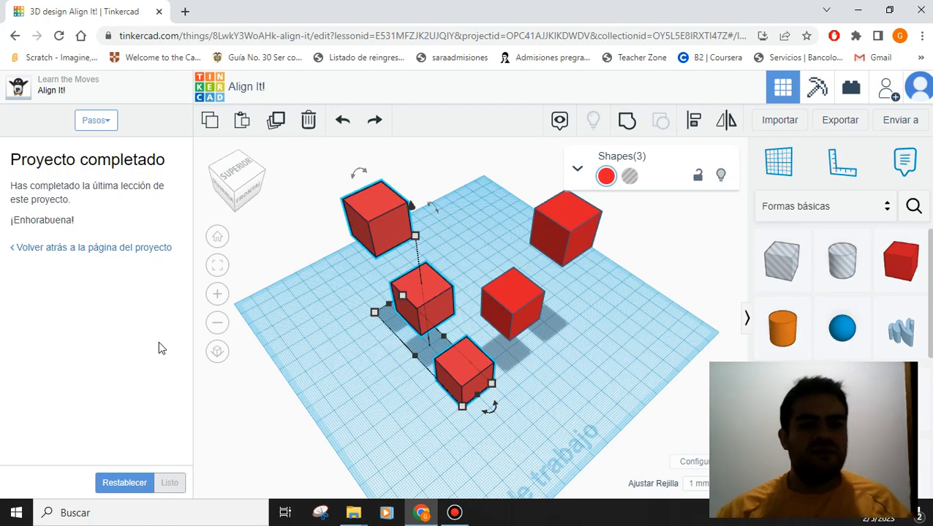
pyautogui.moveTo(354, 357); pyautogui.dragTo(469, 338, button='right')
pyautogui.click(564, 314)
pyautogui.moveTo(491, 318); pyautogui.dragTo(449, 246, button='right')
pyautogui.moveTo(448, 6)
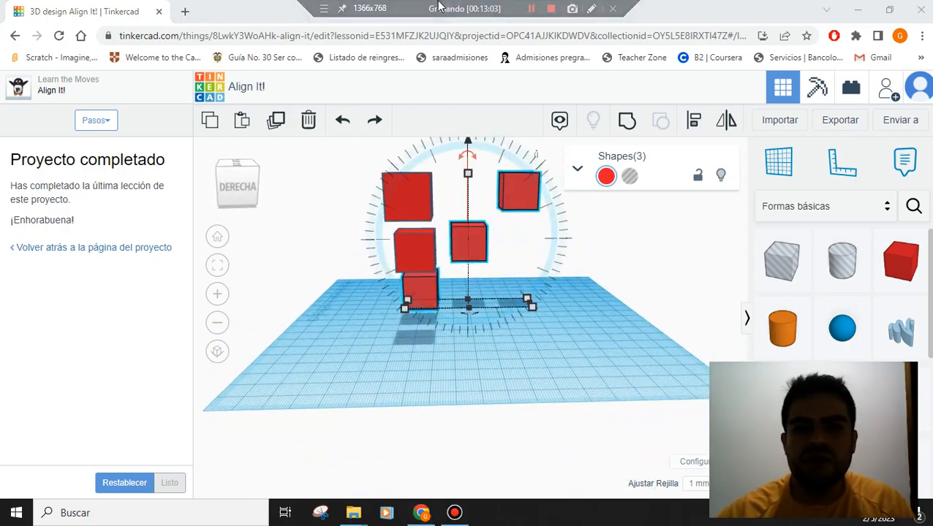